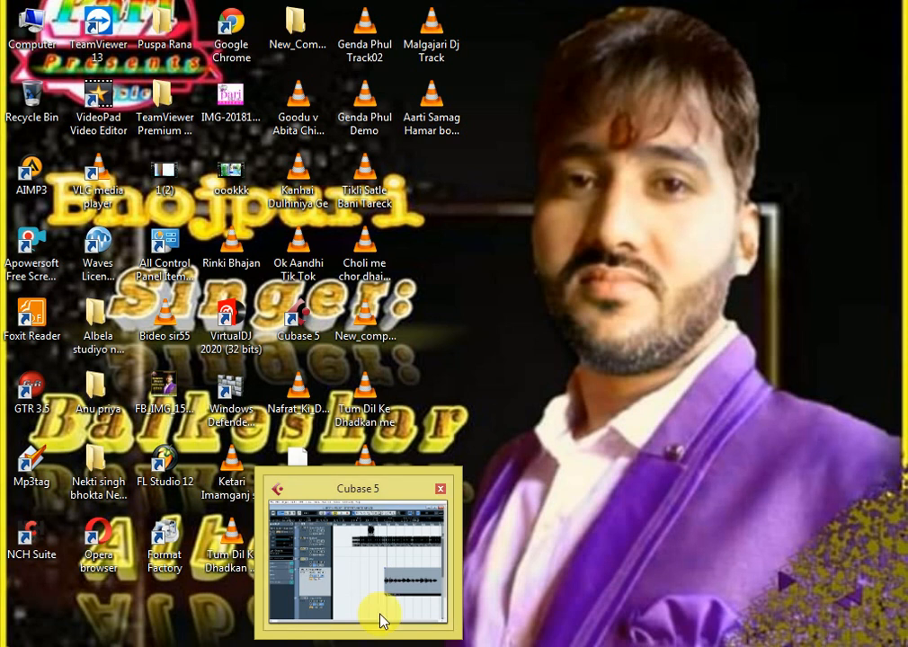
- Switch to the Cubase 5 project and place the playback cursor just before the vocal clip on track 5, near bar 908
{"action": "left_click", "coordinate": [377, 619]}
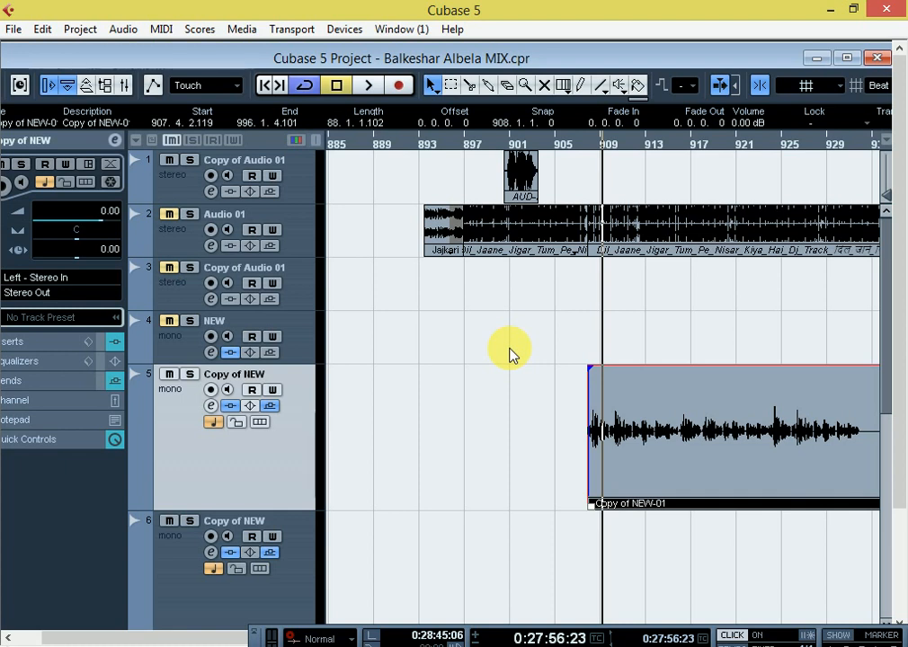
{"action": "key", "text": "g"}
{"action": "key", "text": "g"}
{"action": "key", "text": "h"}
{"action": "key", "text": "h"}
{"action": "key", "text": "h"}
{"action": "key", "text": "h"}
{"action": "key", "text": "h"}
{"action": "key", "text": "h"}
{"action": "key", "text": "h"}
{"action": "key", "text": "h"}
{"action": "key", "text": "h"}
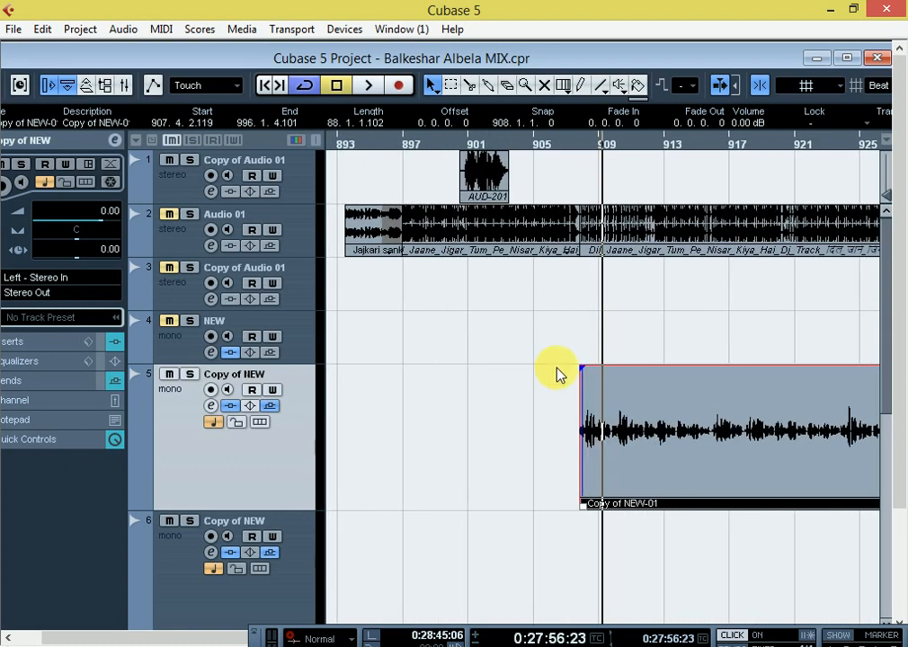
{"action": "left_click", "coordinate": [548, 146]}
{"action": "key", "text": "g"}
{"action": "key", "text": "g"}
{"action": "key", "text": "g"}
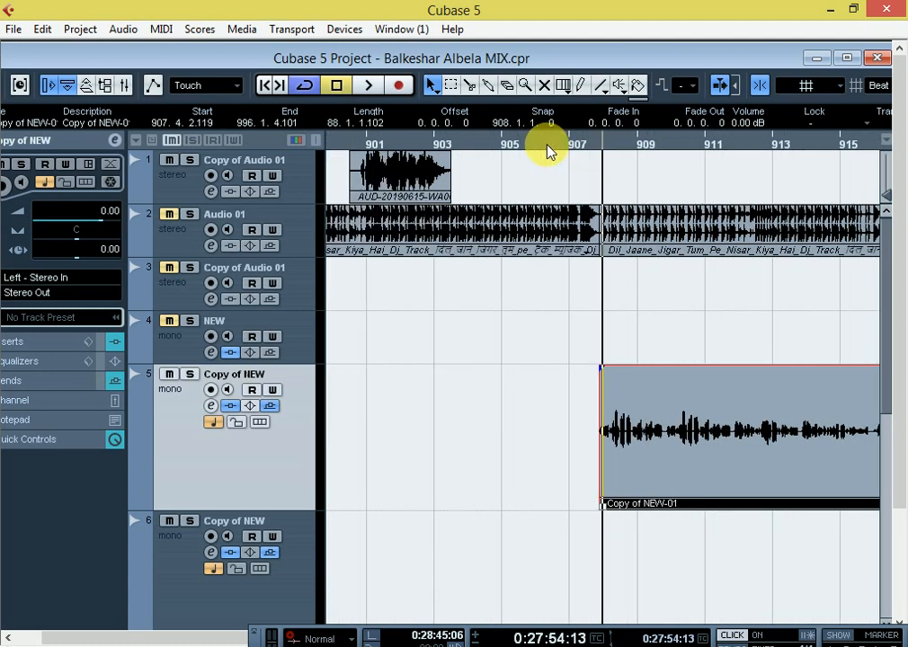
{"action": "key", "text": "h"}
{"action": "key", "text": "h"}
{"action": "key", "text": "h"}
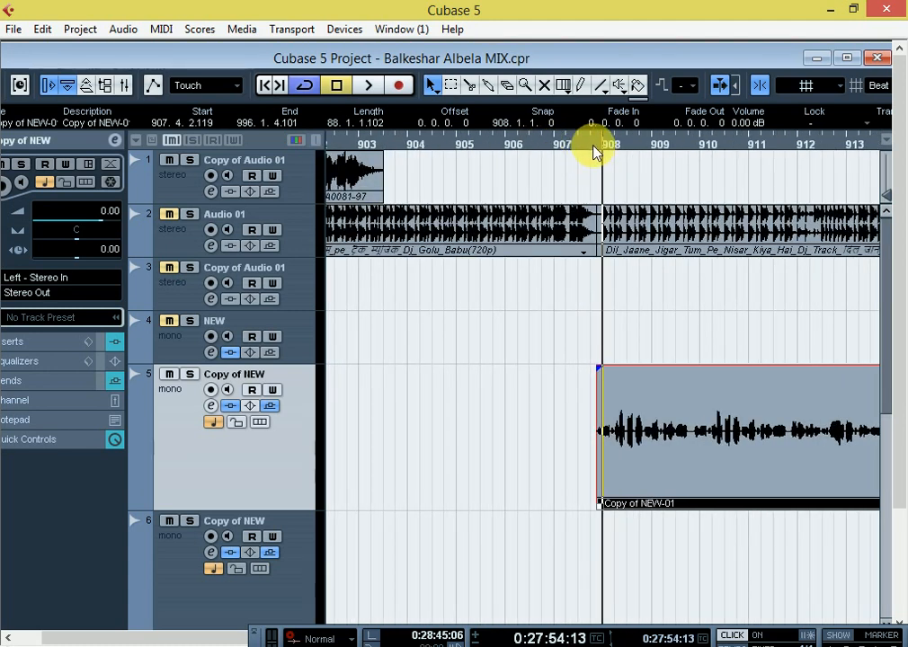
{"action": "left_click", "coordinate": [590, 146]}
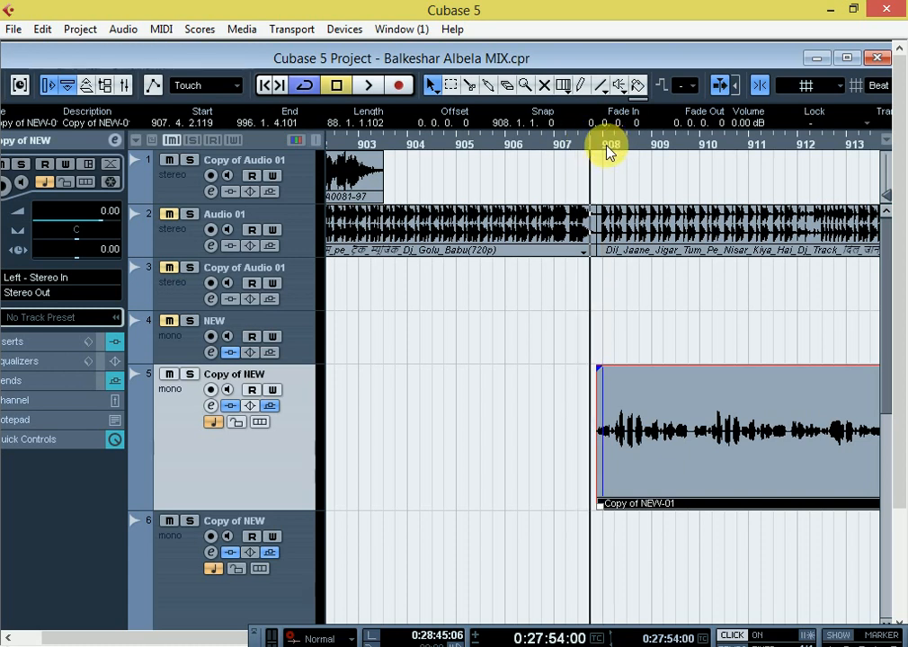
{"action": "left_click_drag", "start_coordinate": [593, 146], "coordinate": [598, 175]}
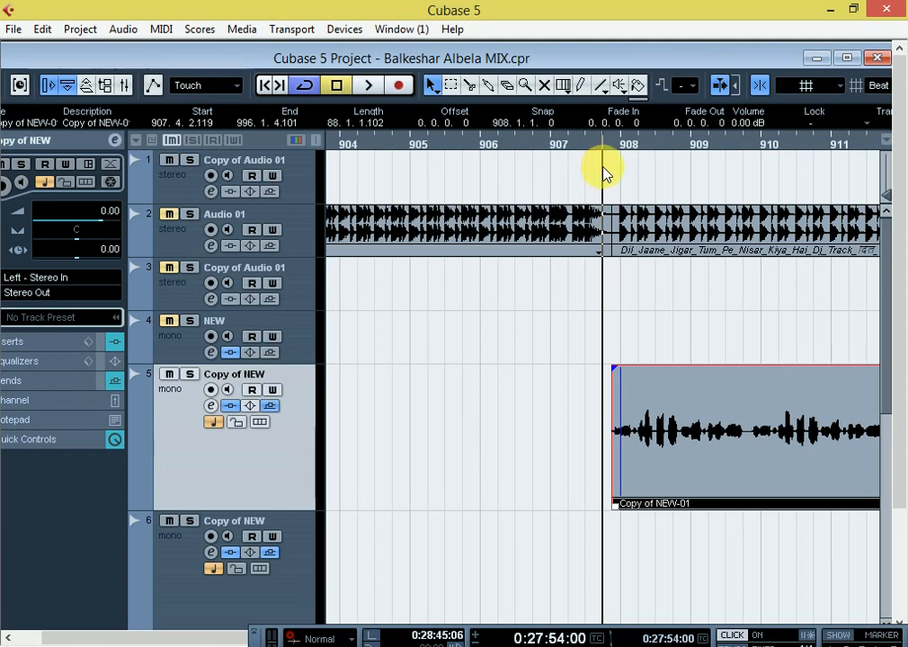
- Play the vocal clip on track 5 from just before bar 908 and listen through to about bar 915
{"action": "key", "text": "g"}
{"action": "key", "text": "g"}
{"action": "key", "text": "h"}
{"action": "key", "text": "h"}
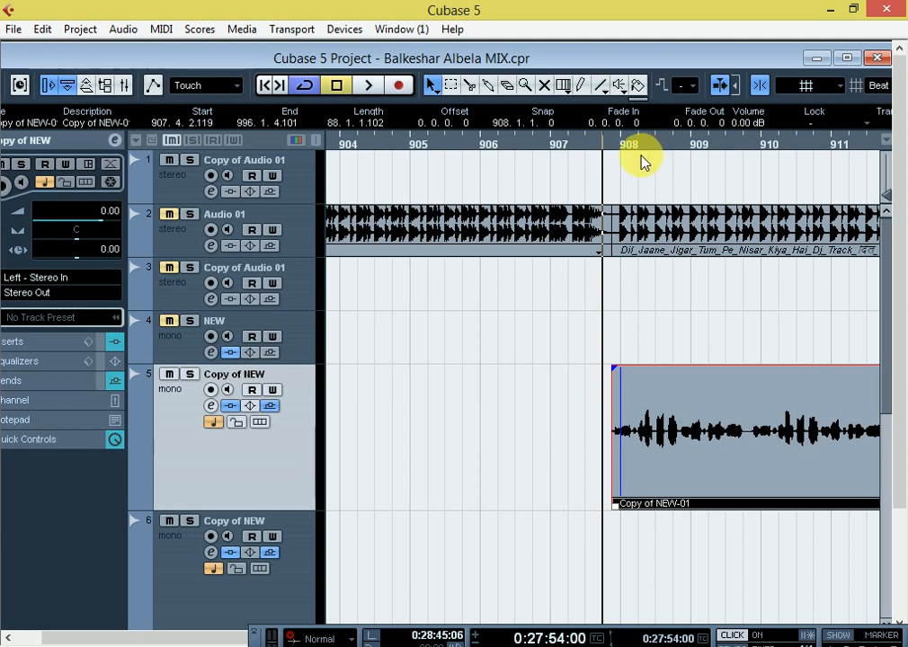
{"action": "key", "text": "g"}
{"action": "key", "text": "h"}
{"action": "key", "text": "h"}
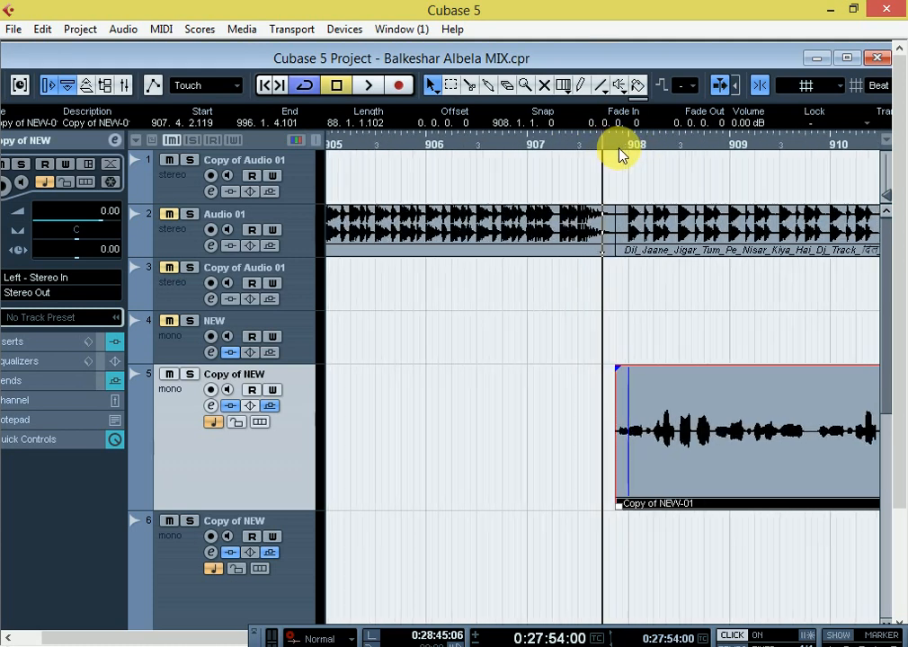
{"action": "left_click", "coordinate": [620, 147]}
{"action": "key", "text": "space"}
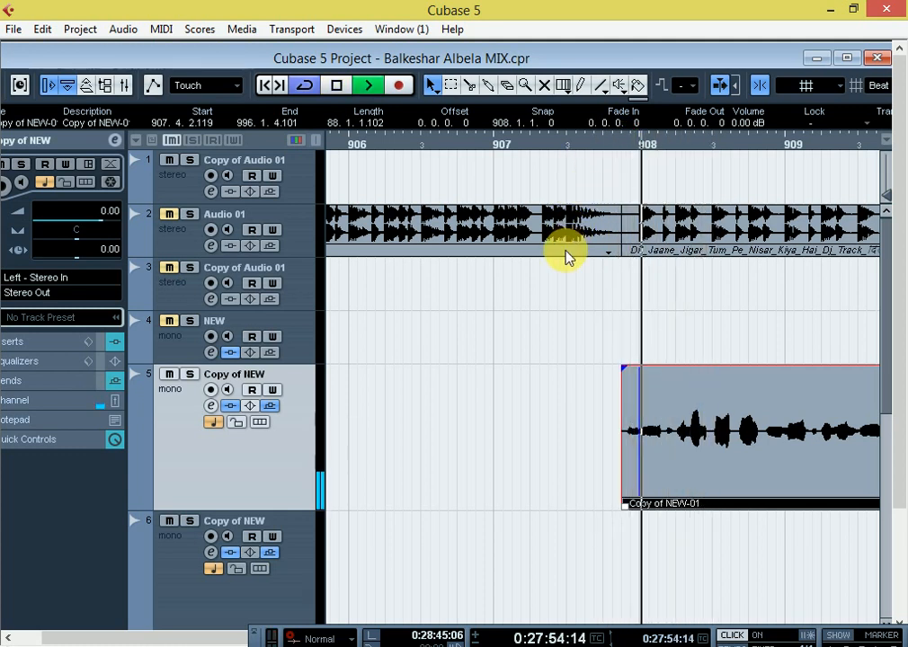
{"action": "key", "text": "g"}
{"action": "key", "text": "g"}
{"action": "key", "text": "g"}
{"action": "key", "text": "g"}
{"action": "key", "text": "g"}
{"action": "key", "text": "g"}
{"action": "key", "text": "g"}
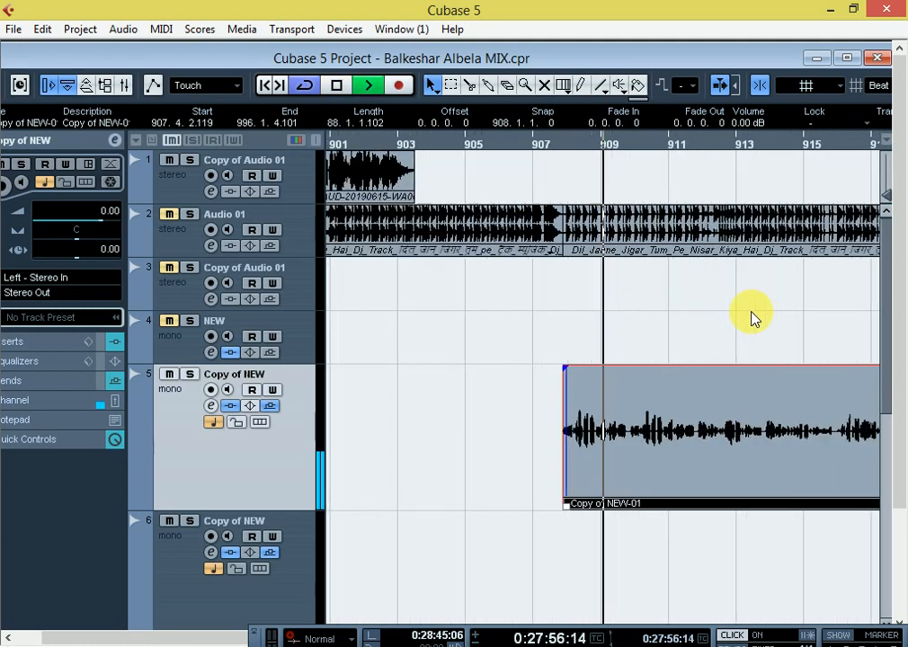
{"action": "key", "text": "h"}
{"action": "key", "text": "h"}
{"action": "key", "text": "h"}
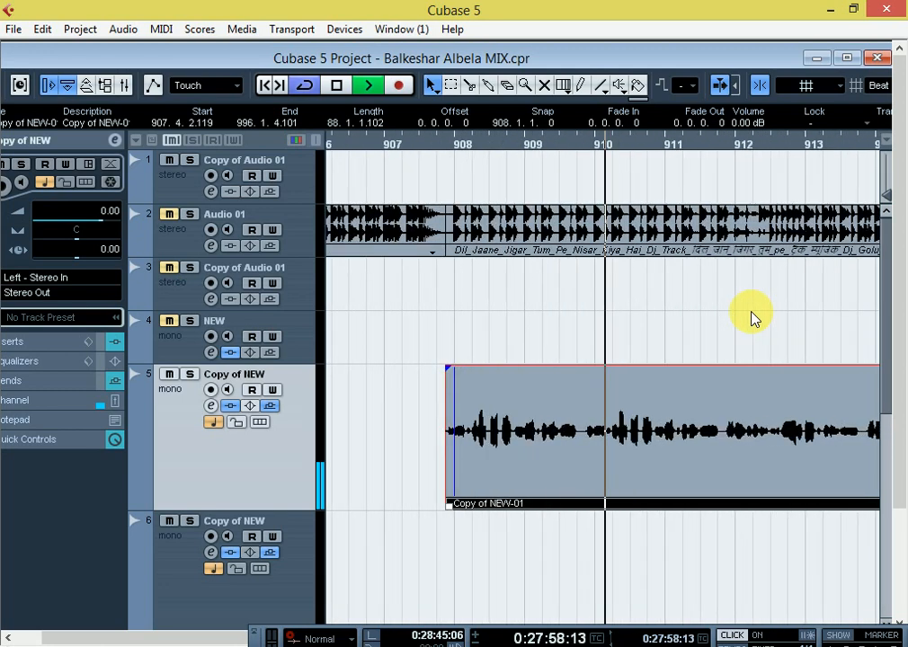
{"action": "key", "text": "g"}
{"action": "key", "text": "g"}
{"action": "key", "text": "h"}
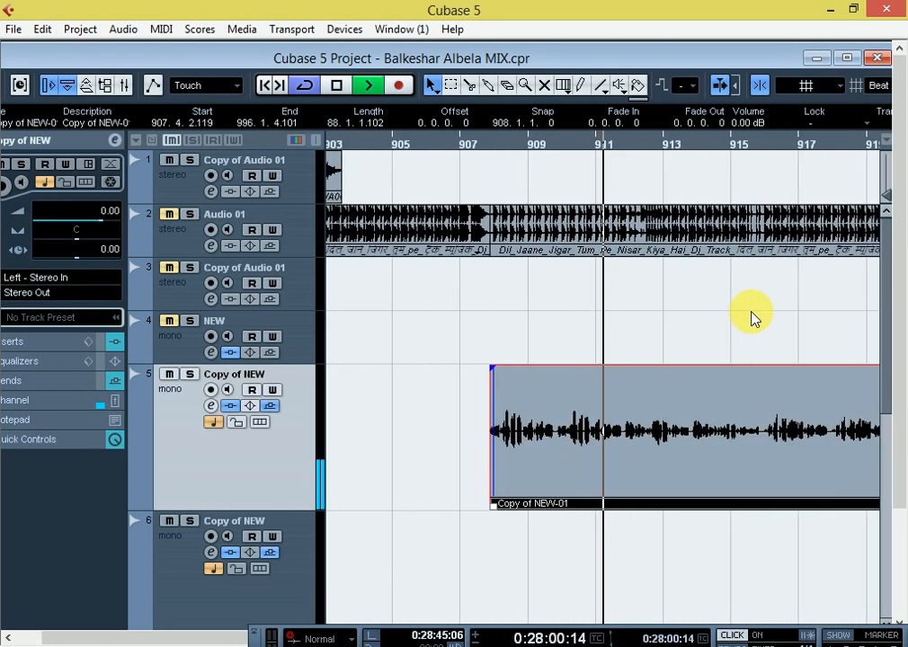
{"action": "key", "text": "h"}
{"action": "key", "text": "g"}
{"action": "key", "text": "g"}
{"action": "key", "text": "g"}
{"action": "key", "text": "g"}
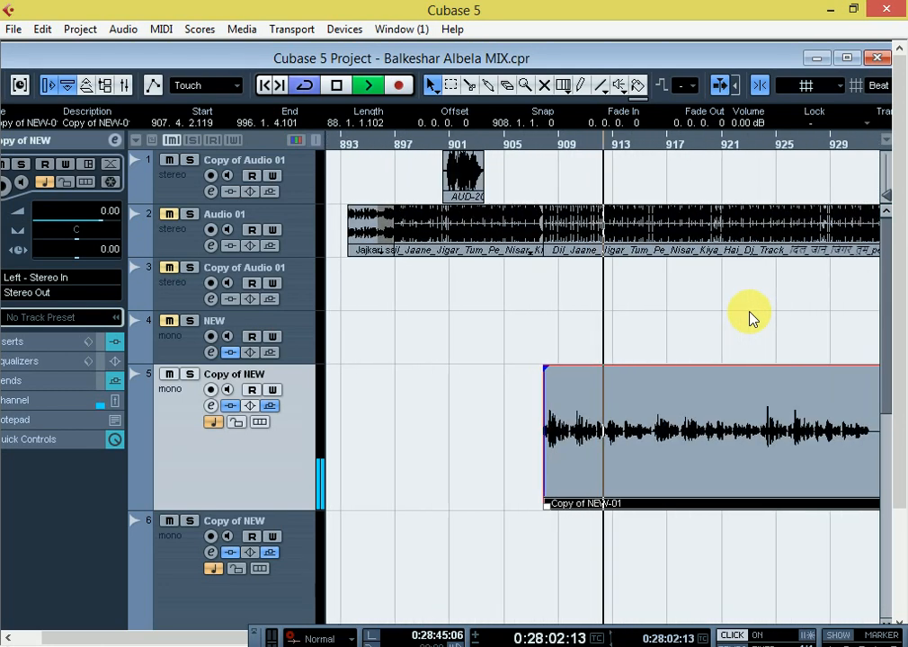
{"action": "key", "text": "h"}
{"action": "key", "text": "h"}
{"action": "key", "text": "h"}
{"action": "key", "text": "g"}
{"action": "key", "text": "g"}
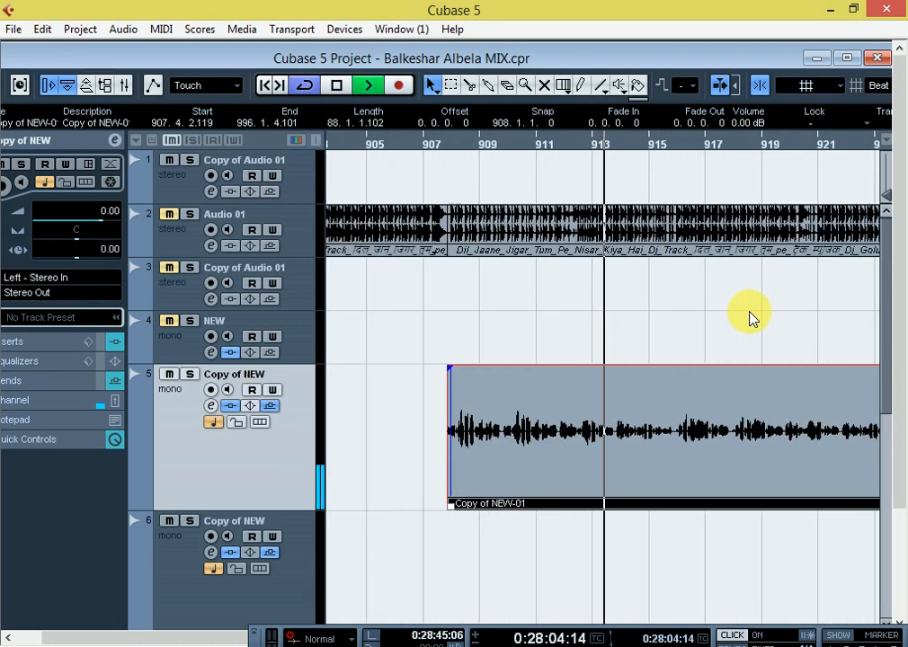
{"action": "key", "text": "h"}
{"action": "key", "text": "h"}
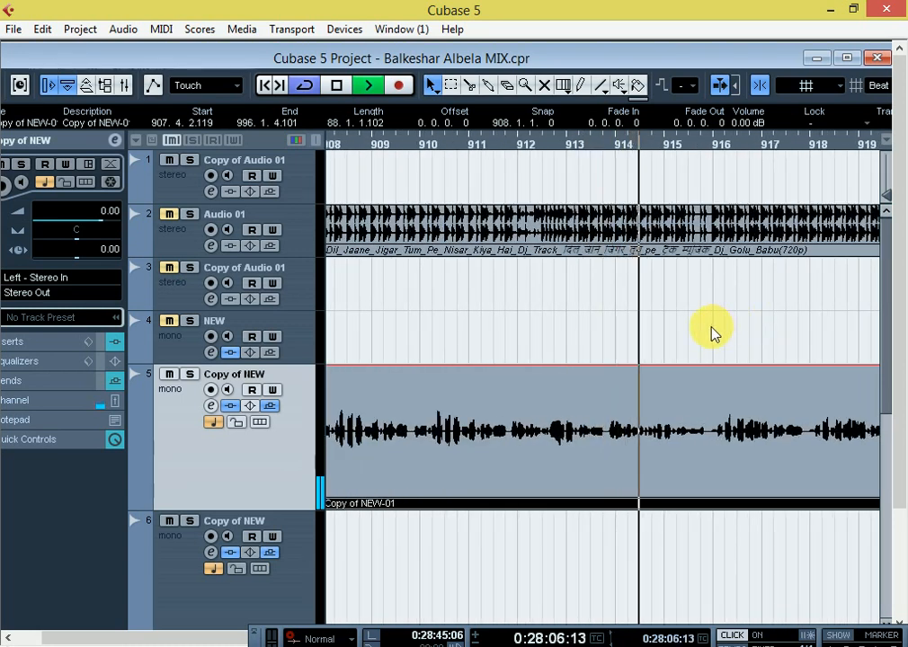
{"action": "key", "text": "g"}
{"action": "key", "text": "h"}
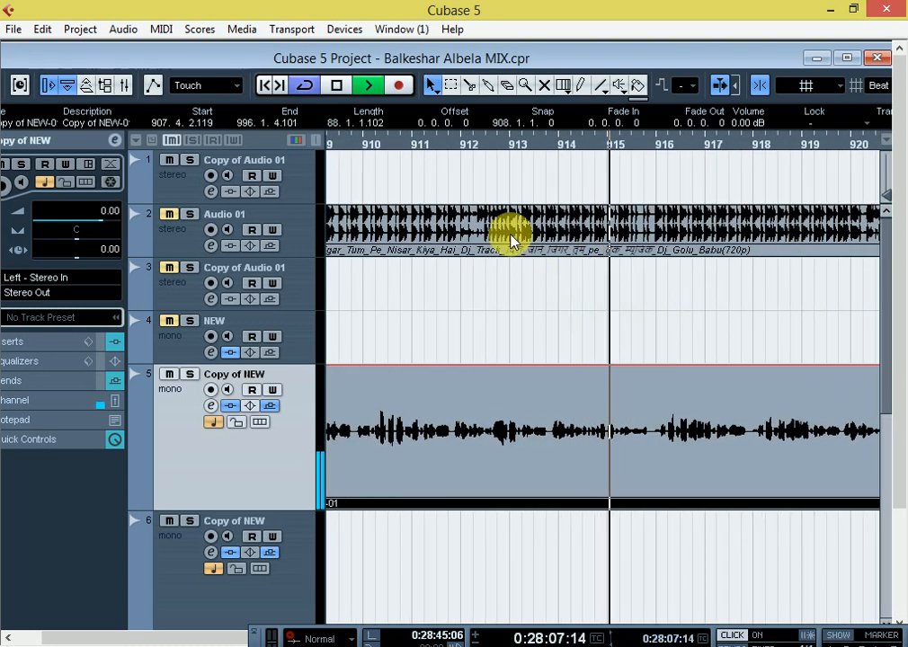
- Replay the vocal phrase around bars 912 and 913, starting from late bar 911, and stop playback
{"action": "left_click", "coordinate": [499, 144]}
{"action": "key", "text": "h"}
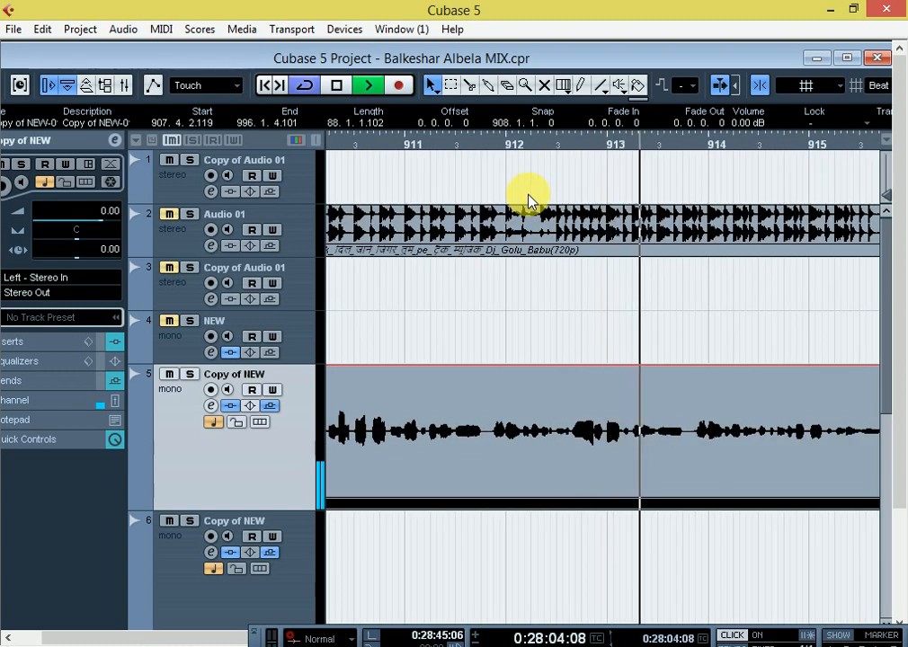
{"action": "key", "text": "space"}
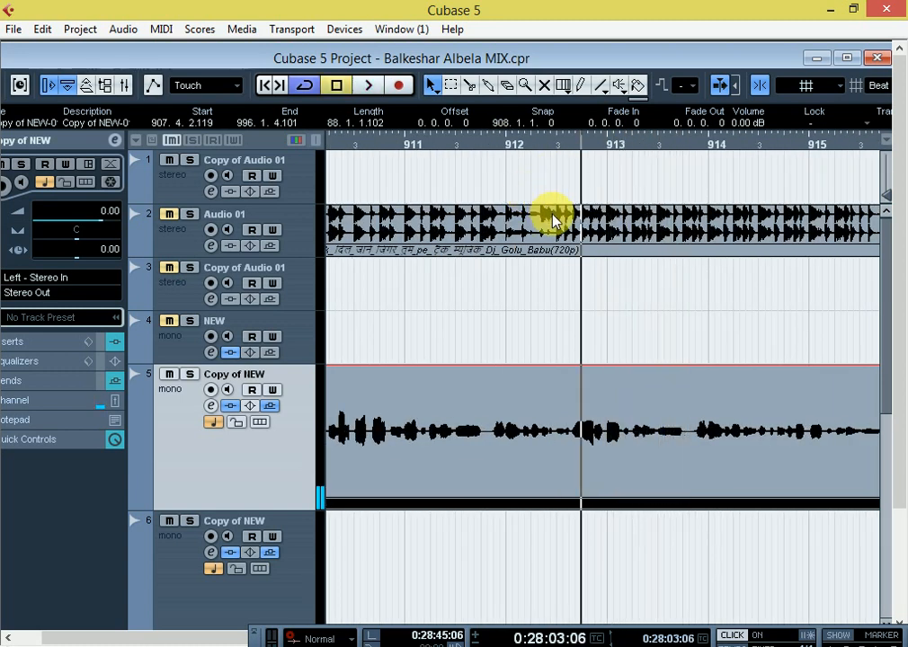
{"action": "left_click", "coordinate": [482, 148]}
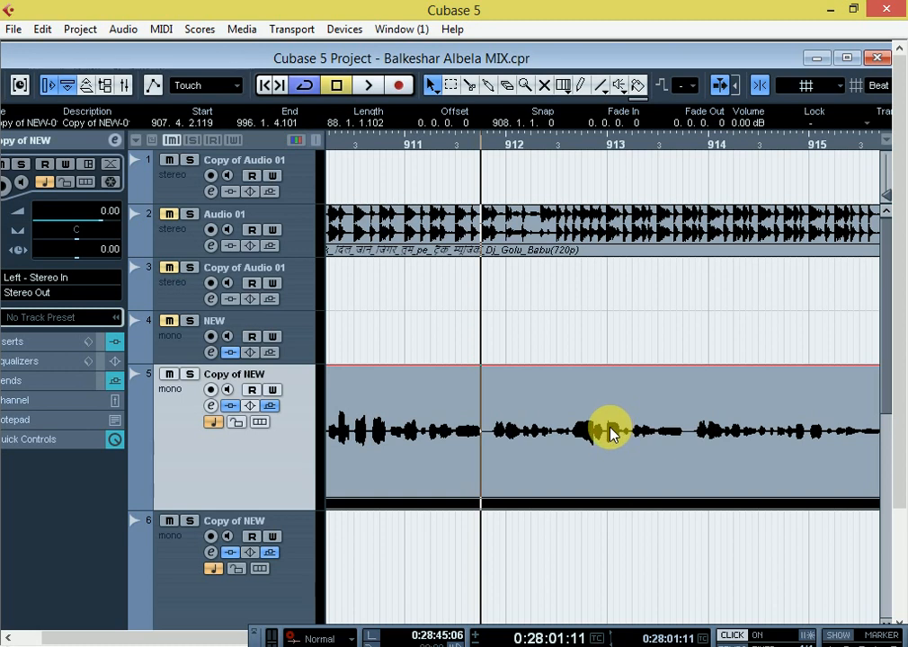
{"action": "key", "text": "space"}
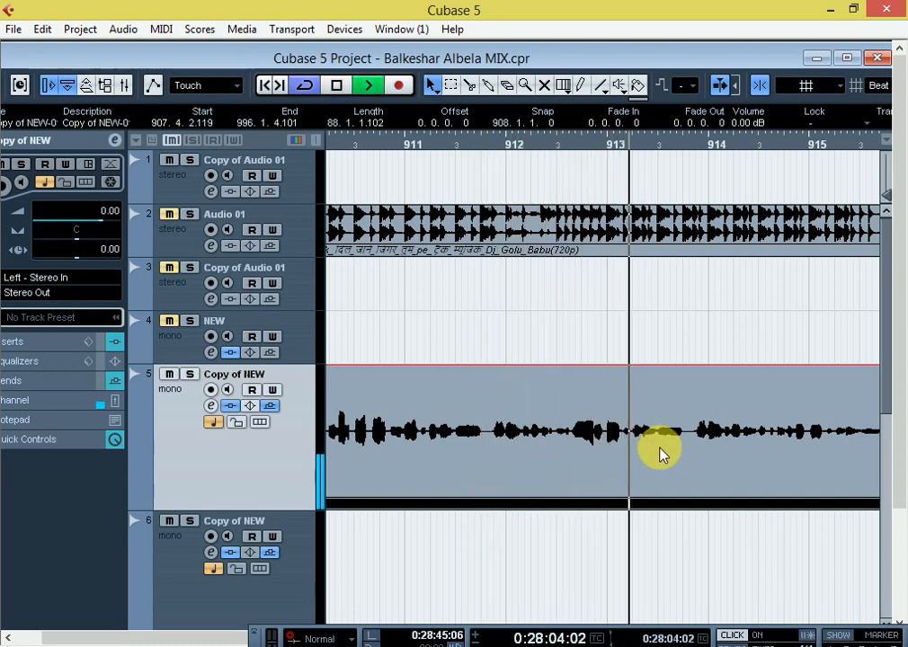
{"action": "key", "text": "space"}
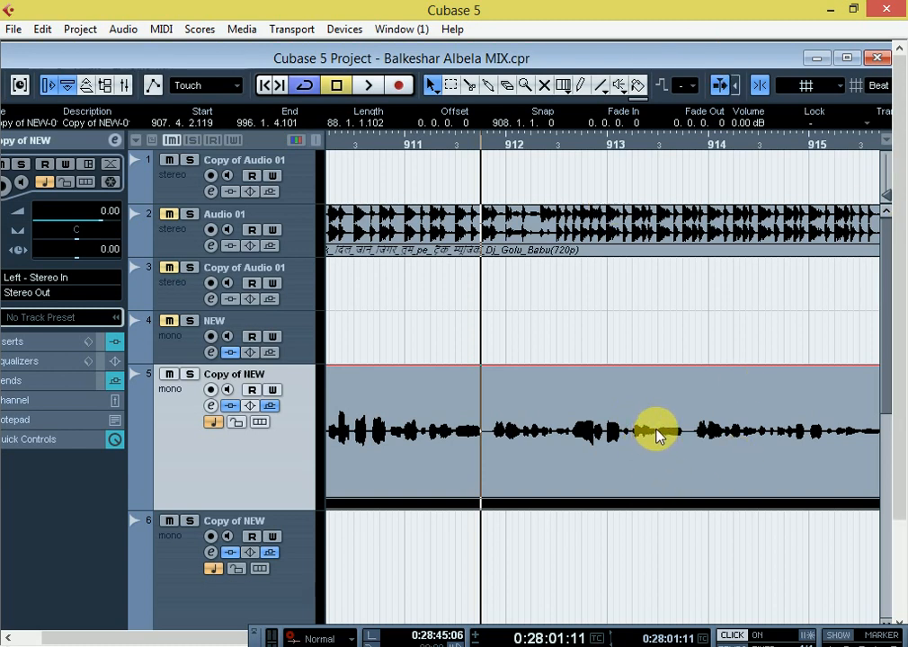
- Open the Copy of NEW-01 clip in the Sample Editor and activate VariAudio Pitch & Warp
{"action": "double_click", "coordinate": [656, 432]}
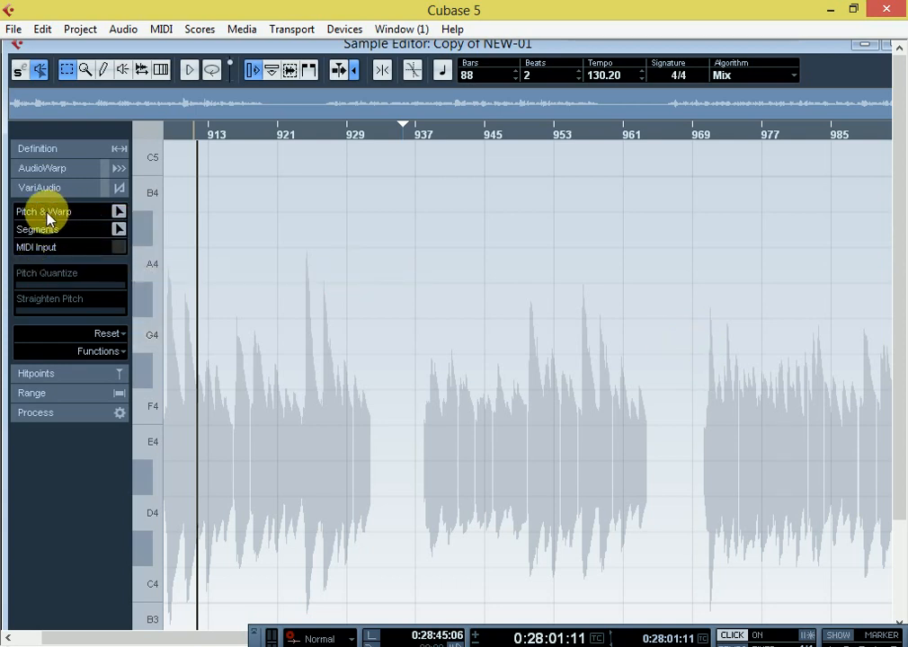
{"action": "left_click", "coordinate": [120, 214]}
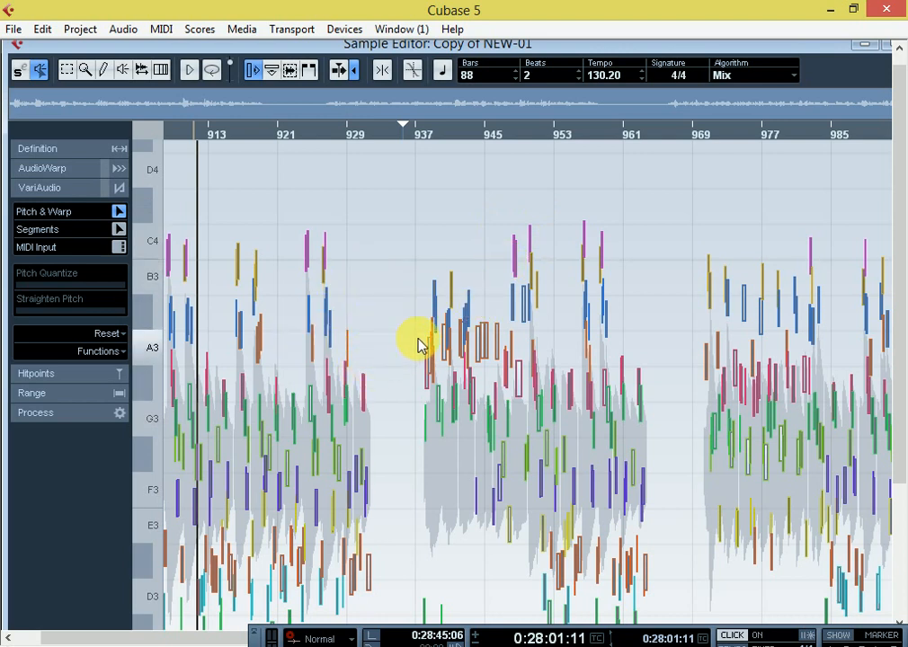
- Listen to the vocal's pitch segments from beat 2 of bar 911 into bar 913
{"action": "key", "text": "h"}
{"action": "key", "text": "h"}
{"action": "key", "text": "h"}
{"action": "key", "text": "h"}
{"action": "key", "text": "h"}
{"action": "key", "text": "h"}
{"action": "key", "text": "h"}
{"action": "key", "text": "h"}
{"action": "key", "text": "h"}
{"action": "key", "text": "h"}
{"action": "key", "text": "h"}
{"action": "key", "text": "h"}
{"action": "key", "text": "h"}
{"action": "key", "text": "h"}
{"action": "key", "text": "h"}
{"action": "key", "text": "h"}
{"action": "key", "text": "h"}
{"action": "key", "text": "h"}
{"action": "key", "text": "h"}
{"action": "key", "text": "h"}
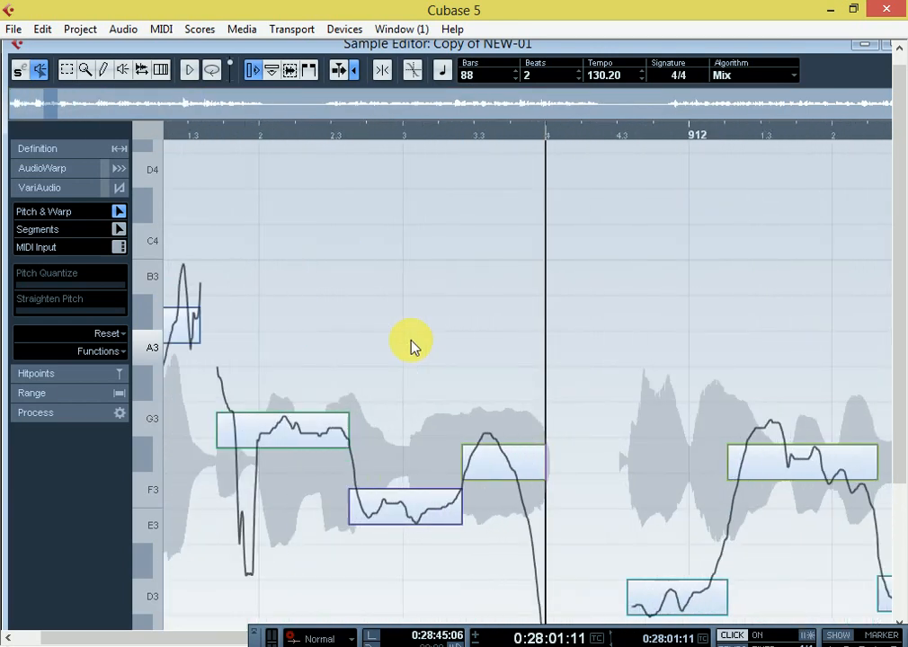
{"action": "key", "text": "h"}
{"action": "key", "text": "h"}
{"action": "key", "text": "h"}
{"action": "key", "text": "g"}
{"action": "key", "text": "g"}
{"action": "key", "text": "g"}
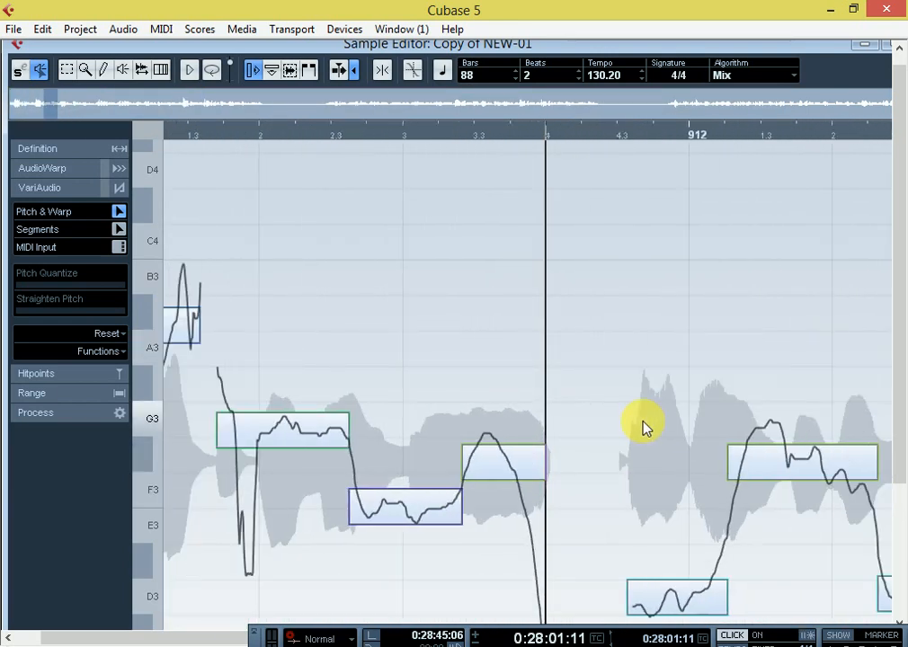
{"action": "key", "text": "g"}
{"action": "key", "text": "g"}
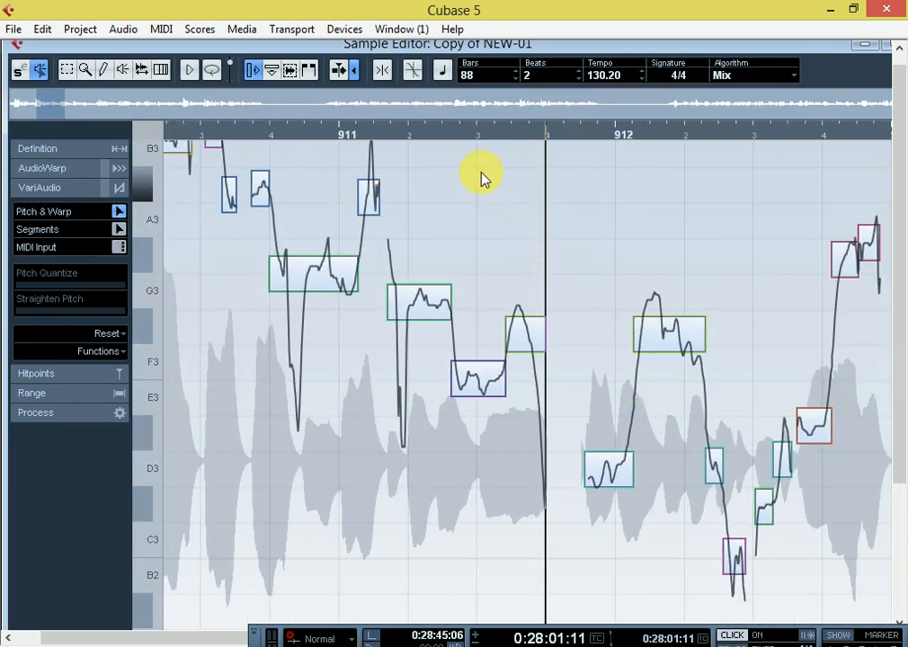
{"action": "left_click", "coordinate": [425, 137]}
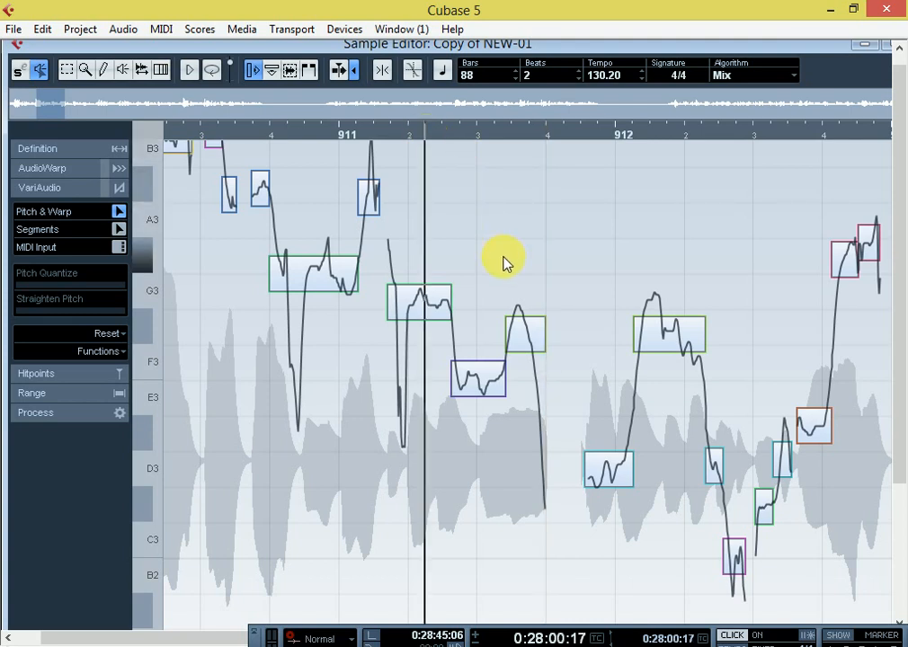
{"action": "key", "text": "space"}
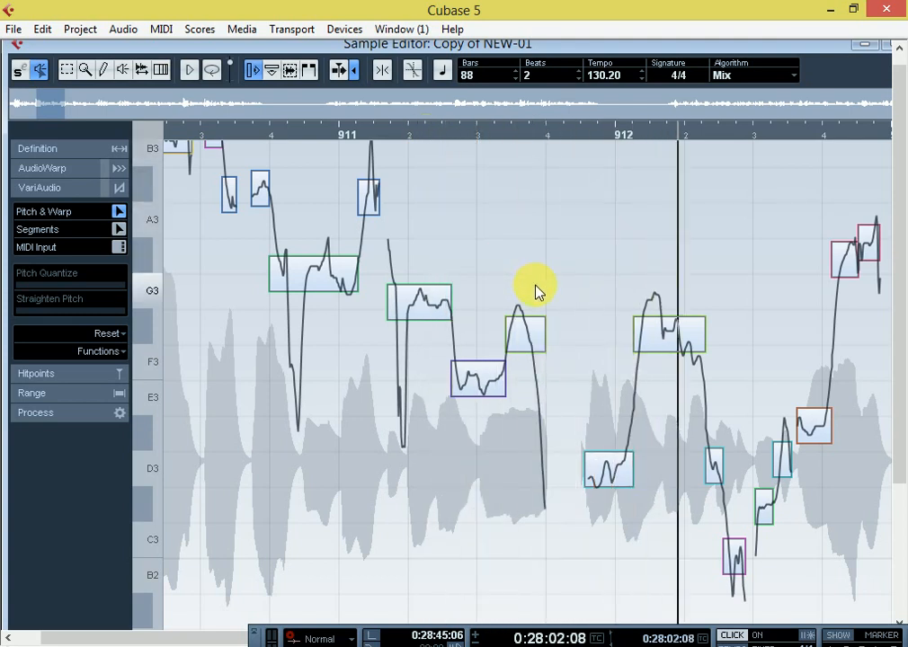
{"action": "key", "text": "g"}
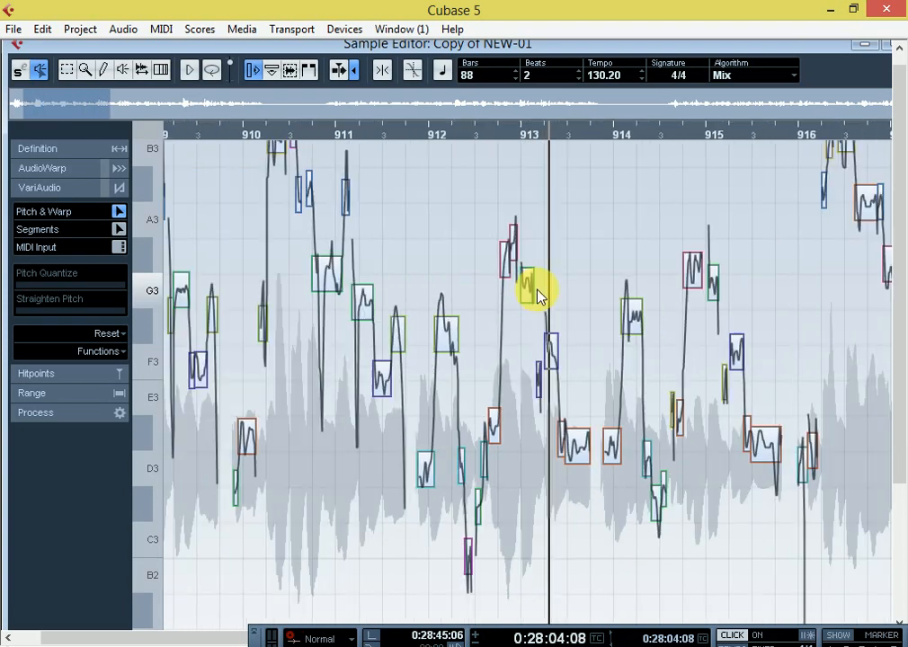
- Audition bar 913, stop playback, and raise the long segment at beat 3 exactly onto D#3
{"action": "key", "text": "h"}
{"action": "key", "text": "h"}
{"action": "key", "text": "h"}
{"action": "key", "text": "h"}
{"action": "key", "text": "h"}
{"action": "key", "text": "h"}
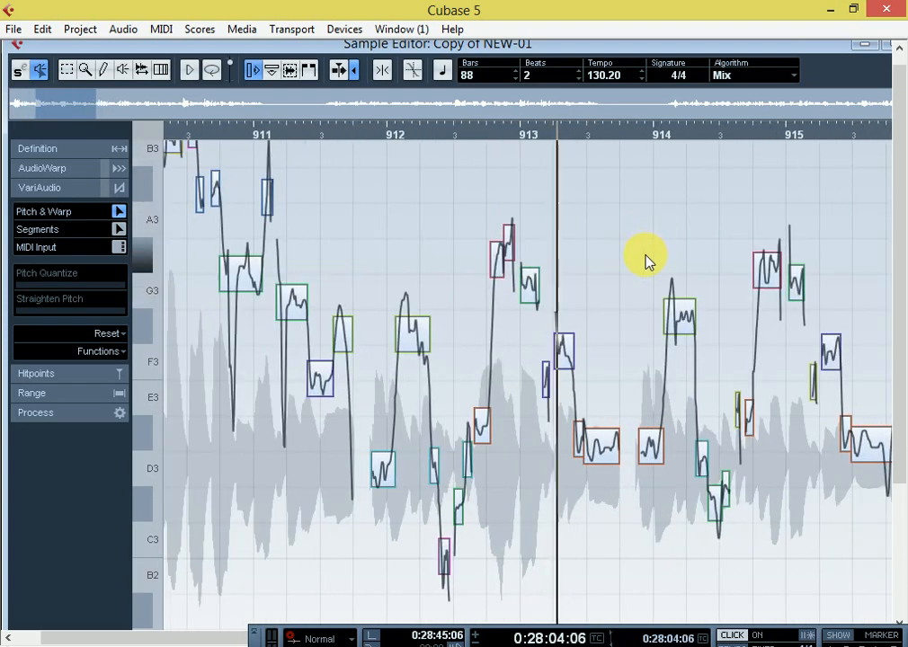
{"action": "key", "text": "space"}
{"action": "key", "text": "space"}
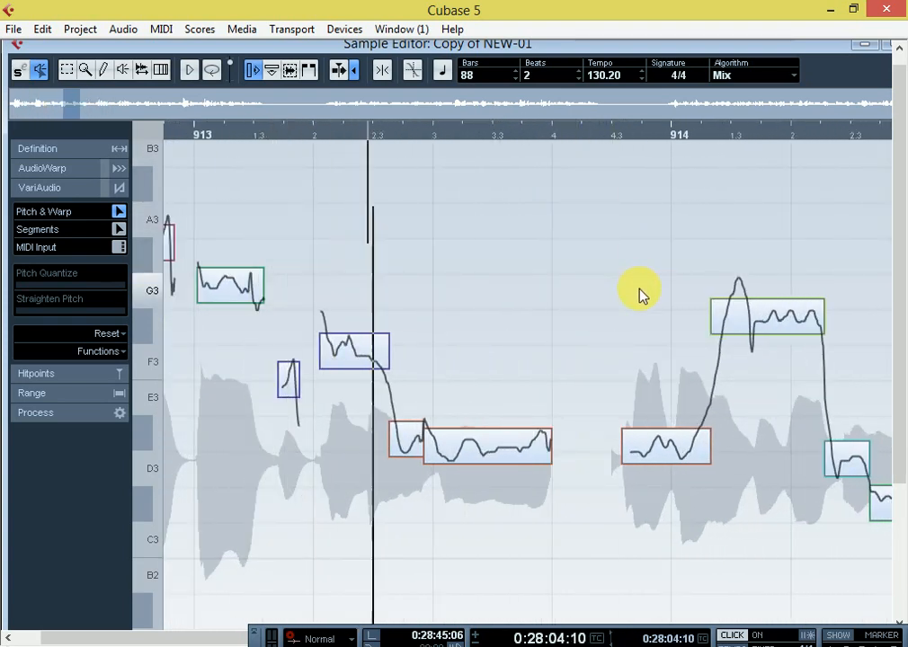
{"action": "key", "text": "space"}
{"action": "mouse_move", "coordinate": [490, 454]}
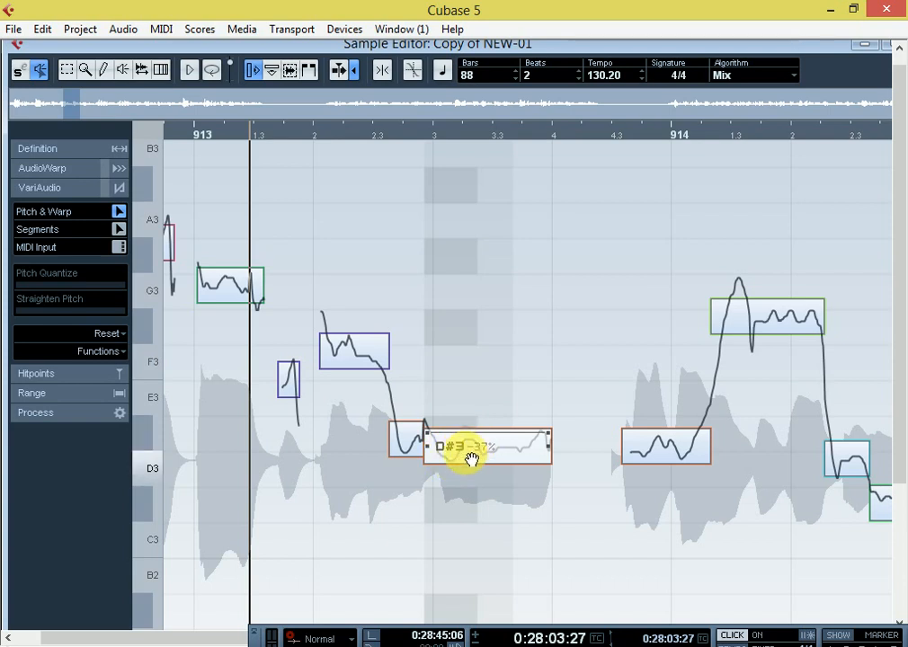
{"action": "mouse_move", "coordinate": [471, 457]}
{"action": "left_mouse_down"}
{"action": "mouse_move", "coordinate": [472, 443]}
{"action": "mouse_move", "coordinate": [465, 447]}
{"action": "left_mouse_up"}
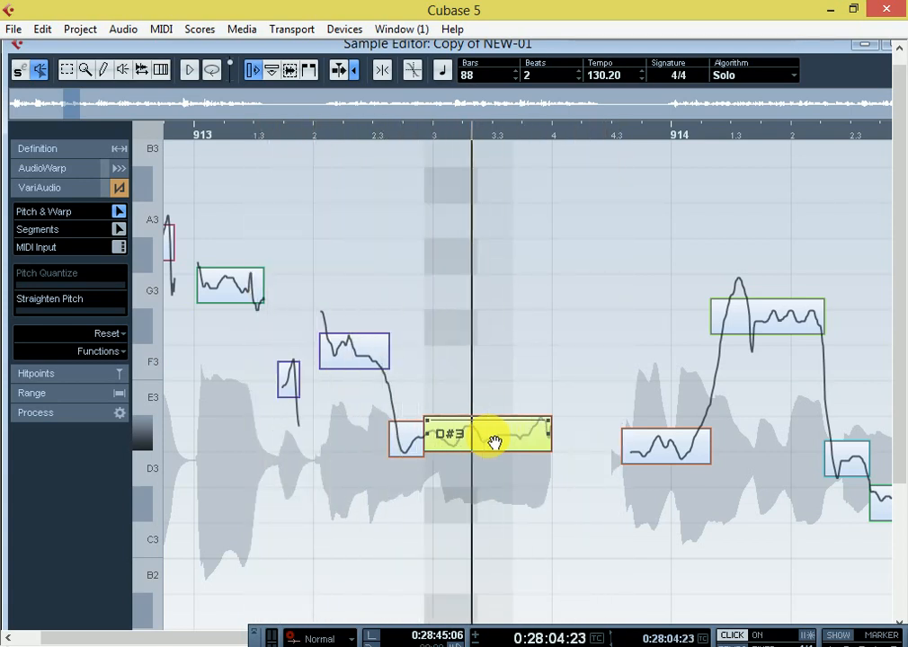
- Examine the vocal's pitch segments across bars 908 to 927
{"action": "key", "text": "g"}
{"action": "key", "text": "g"}
{"action": "key", "text": "g"}
{"action": "key", "text": "g"}
{"action": "key", "text": "g"}
{"action": "key", "text": "g"}
{"action": "key", "text": "g"}
{"action": "key", "text": "g"}
{"action": "key", "text": "g"}
{"action": "key", "text": "g"}
{"action": "key", "text": "g"}
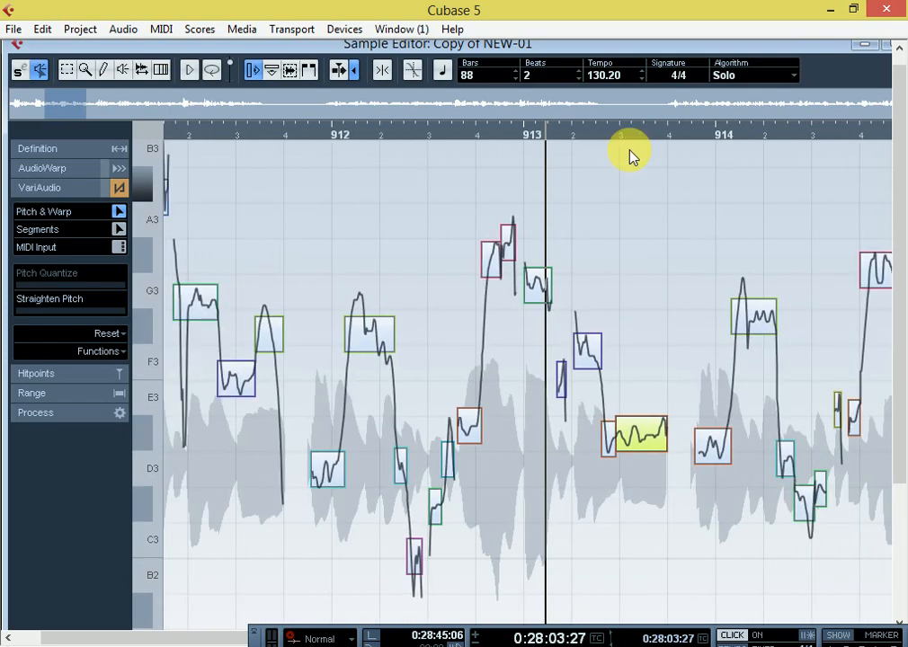
{"action": "key", "text": "g"}
{"action": "key", "text": "g"}
{"action": "key", "text": "g"}
{"action": "scroll", "coordinate": [642, 309], "scroll_direction": "up", "scroll_amount": 3}
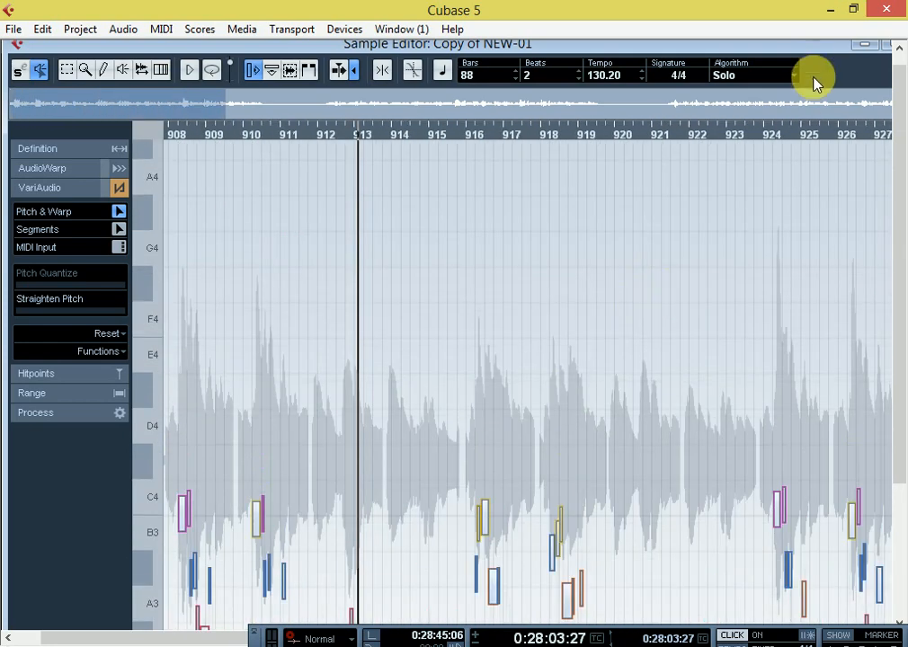
- Close the Sample Editor and listen to the vocal in the project from bar 913 to about bar 916
{"action": "double_click", "coordinate": [800, 45]}
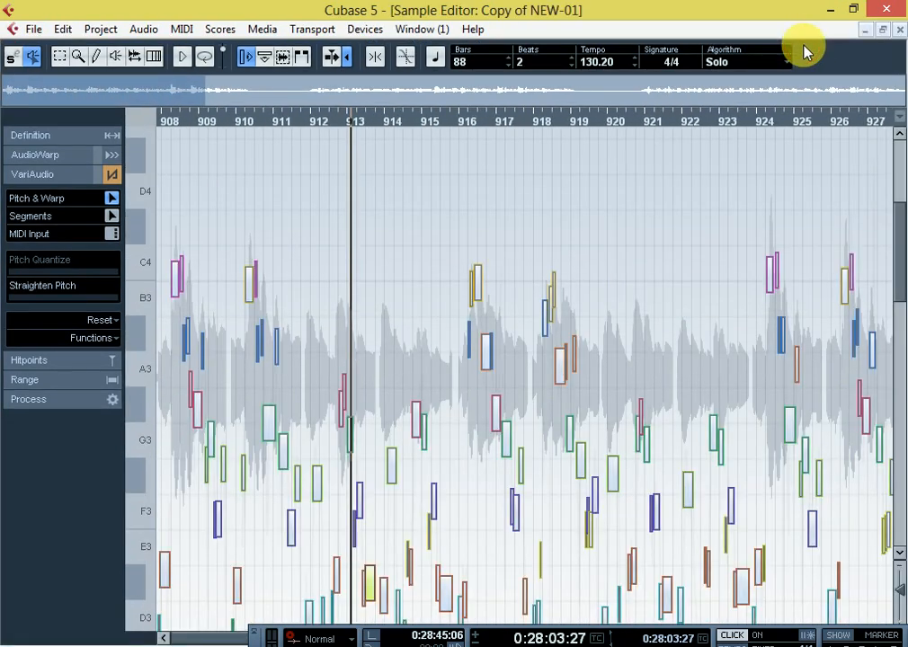
{"action": "left_click", "coordinate": [898, 29]}
{"action": "key", "text": "g"}
{"action": "key", "text": "g"}
{"action": "key", "text": "g"}
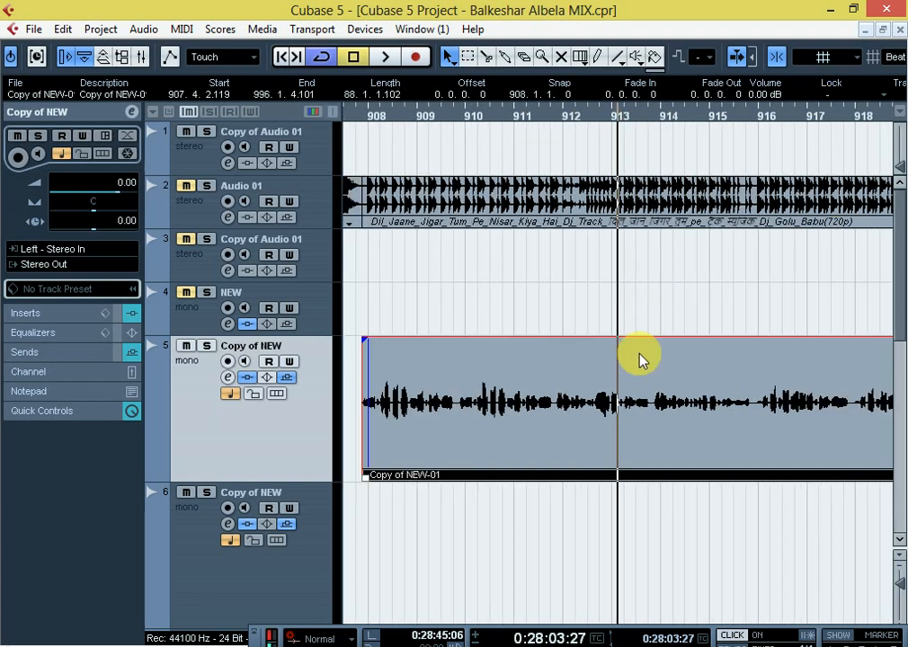
{"action": "key", "text": "space"}
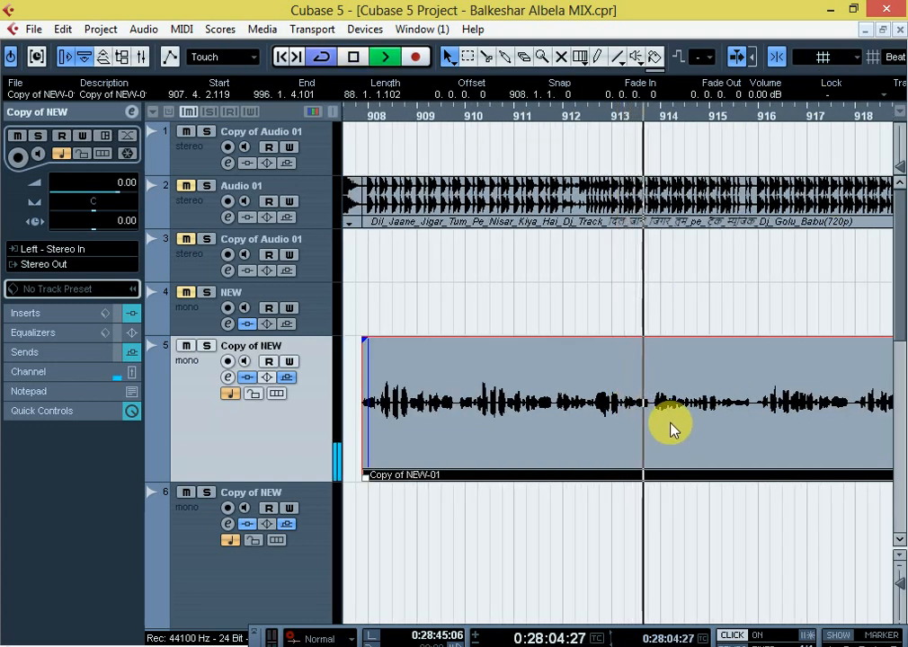
{"action": "key", "text": "g"}
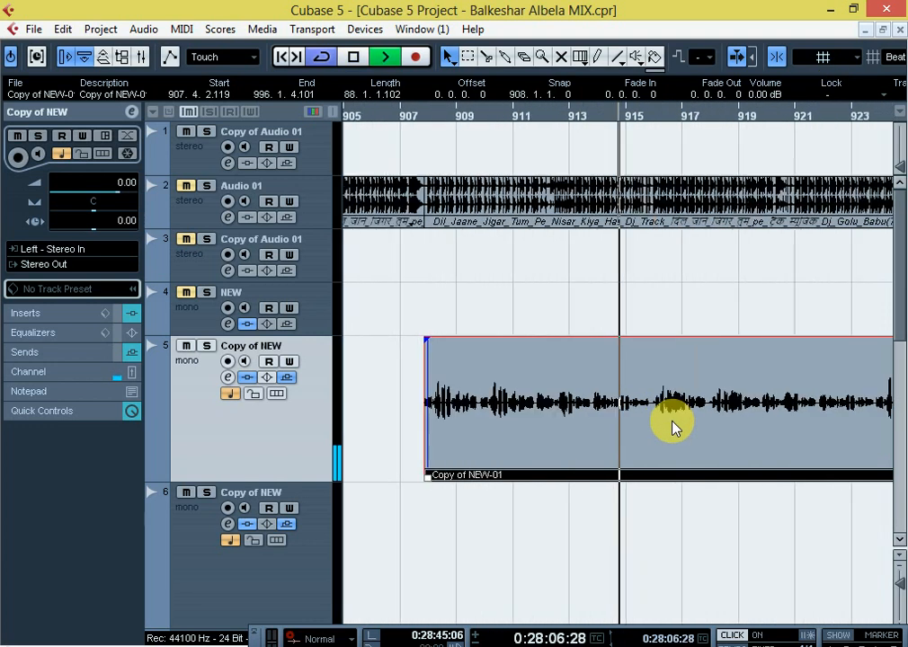
{"action": "key", "text": "h"}
{"action": "key", "text": "h"}
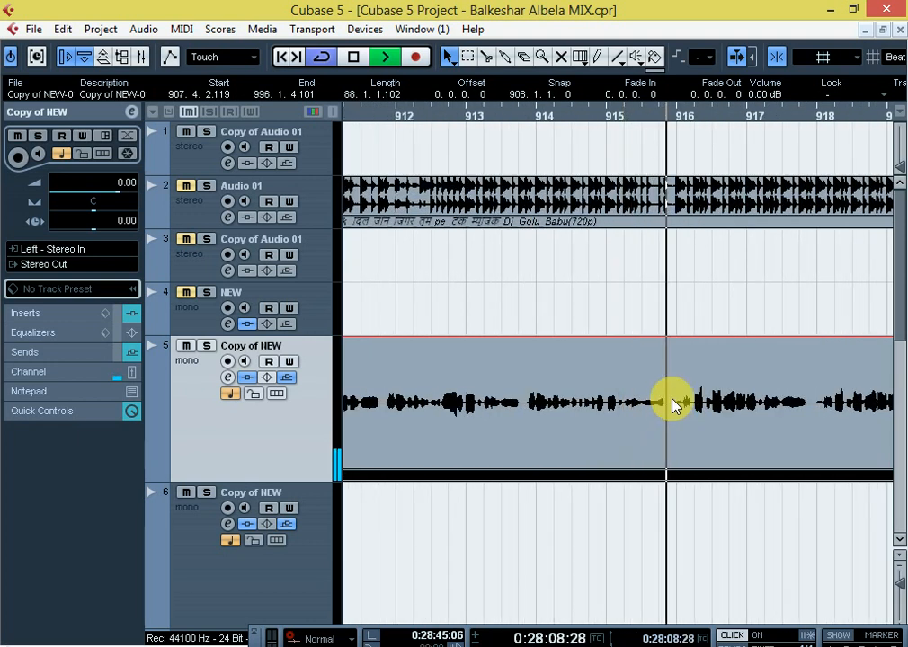
{"action": "key", "text": "space"}
- Set the playback position to beat 4 of bar 914 and reopen the Copy of NEW-01 clip in the Sample Editor
{"action": "left_click", "coordinate": [588, 124]}
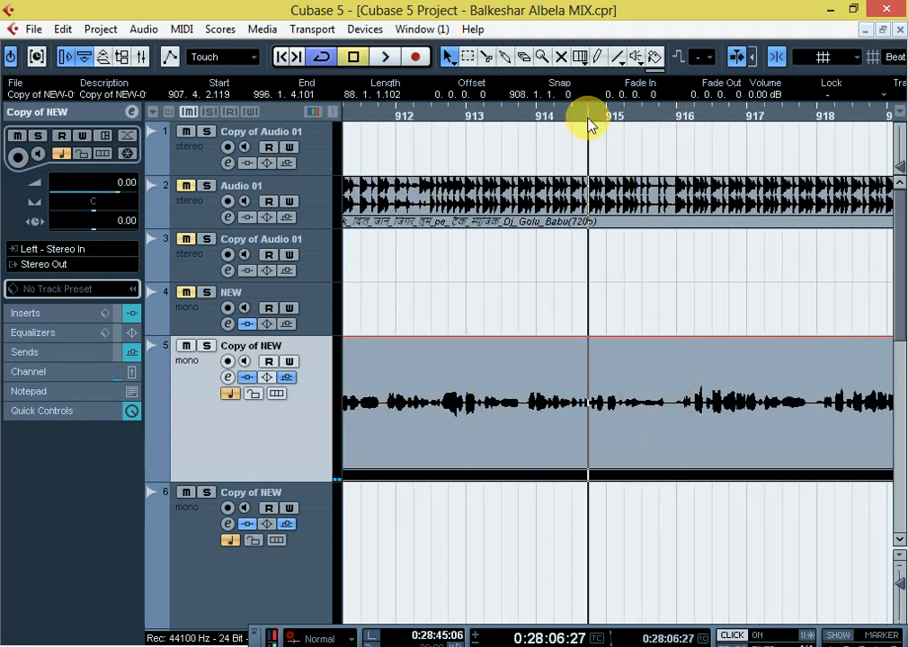
{"action": "double_click", "coordinate": [656, 410]}
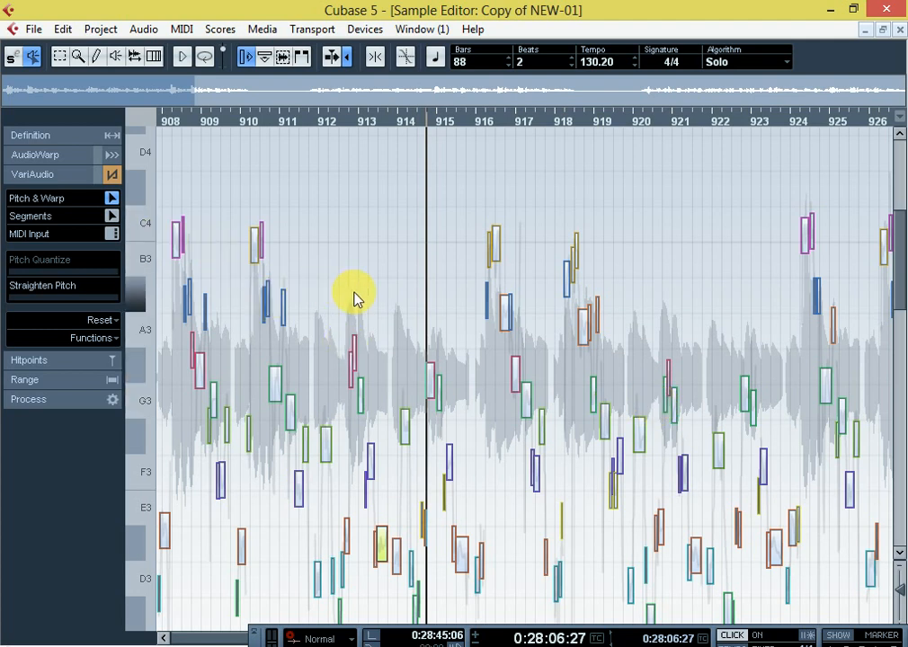
{"action": "key", "text": "h"}
{"action": "key", "text": "h"}
{"action": "key", "text": "h"}
{"action": "key", "text": "h"}
{"action": "key", "text": "h"}
{"action": "key", "text": "h"}
{"action": "key", "text": "h"}
{"action": "key", "text": "h"}
{"action": "key", "text": "h"}
{"action": "key", "text": "h"}
{"action": "key", "text": "h"}
{"action": "key", "text": "h"}
{"action": "key", "text": "h"}
{"action": "key", "text": "h"}
{"action": "key", "text": "h"}
{"action": "key", "text": "h"}
{"action": "key", "text": "h"}
{"action": "key", "text": "h"}
{"action": "key", "text": "h"}
{"action": "key", "text": "h"}
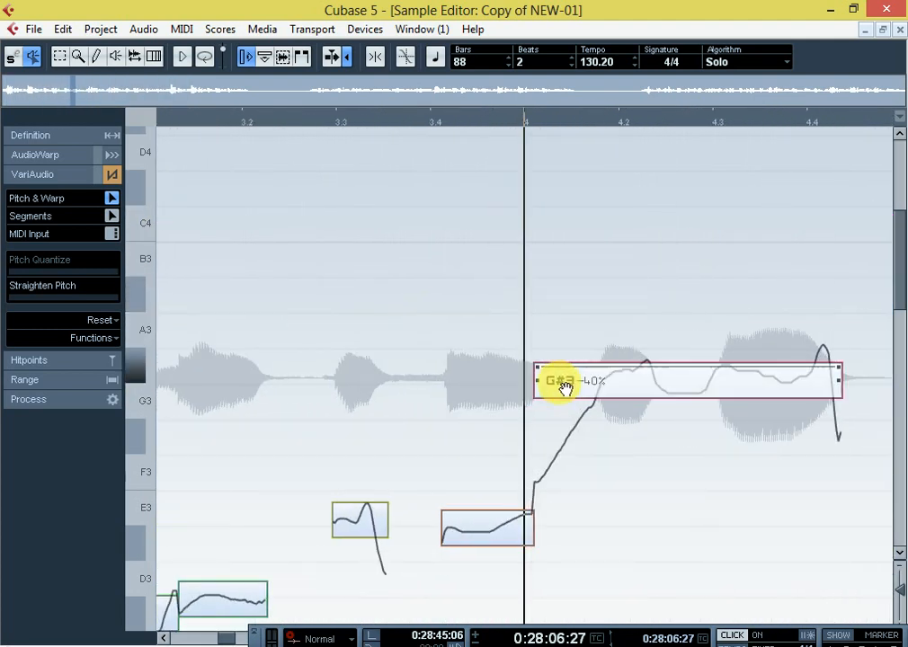
- Listen to the vocal's pitch segments from beat 4 of bar 914 into bar 916
{"action": "key", "text": "space"}
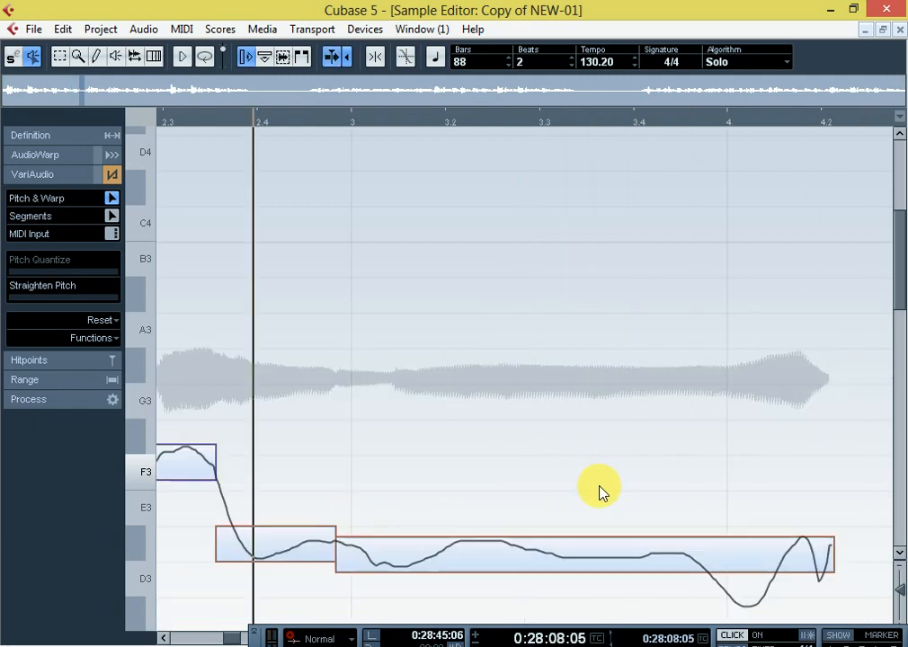
{"action": "key", "text": "g"}
{"action": "key", "text": "g"}
{"action": "key", "text": "space"}
{"action": "key", "text": "space"}
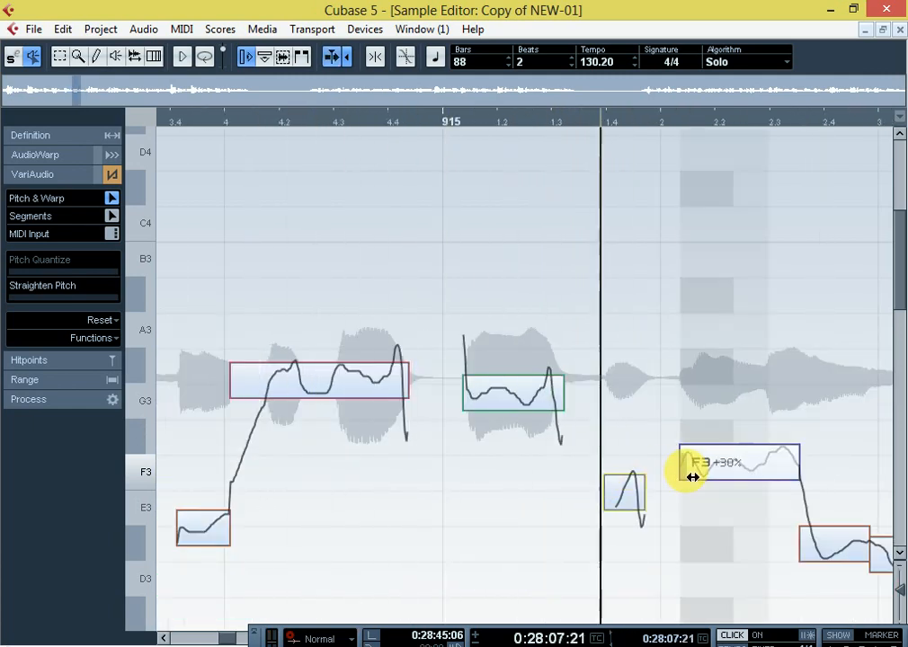
- Raise the long segment at beat 3 of bar 915 exactly onto D#3 and audition it from beat 2
{"action": "left_click", "coordinate": [336, 119]}
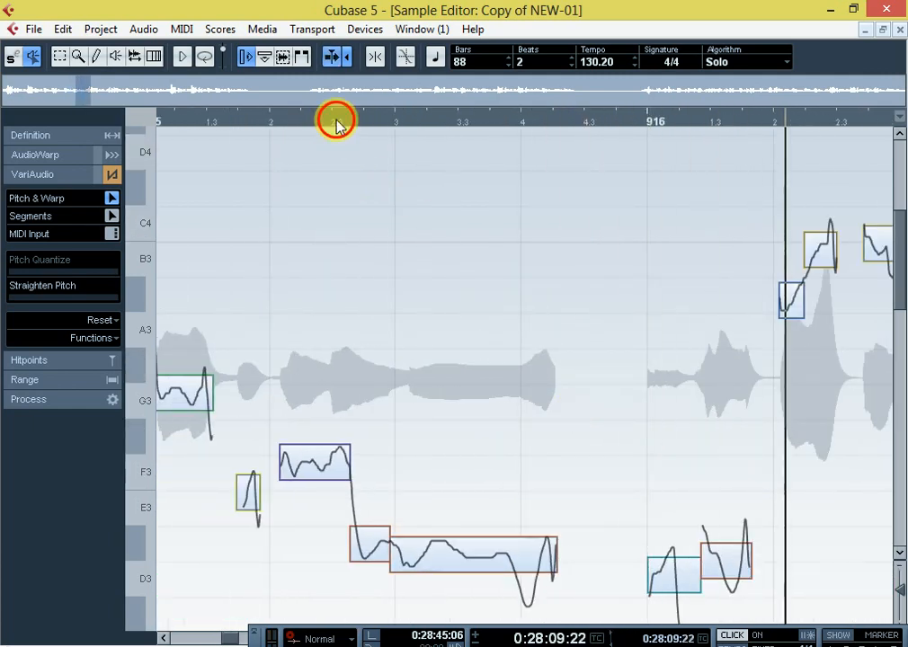
{"action": "key", "text": "space"}
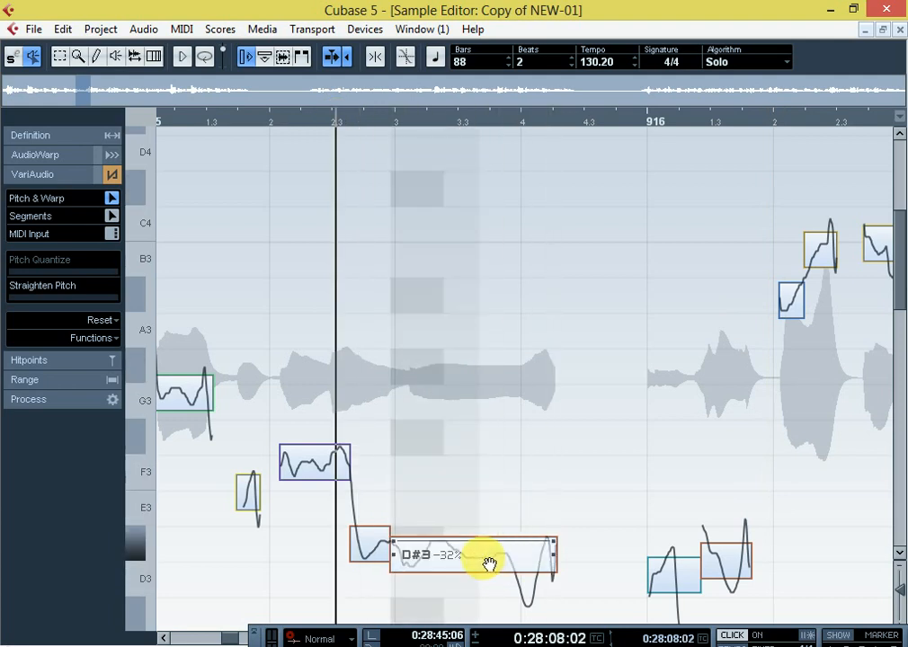
{"action": "left_click", "coordinate": [488, 563]}
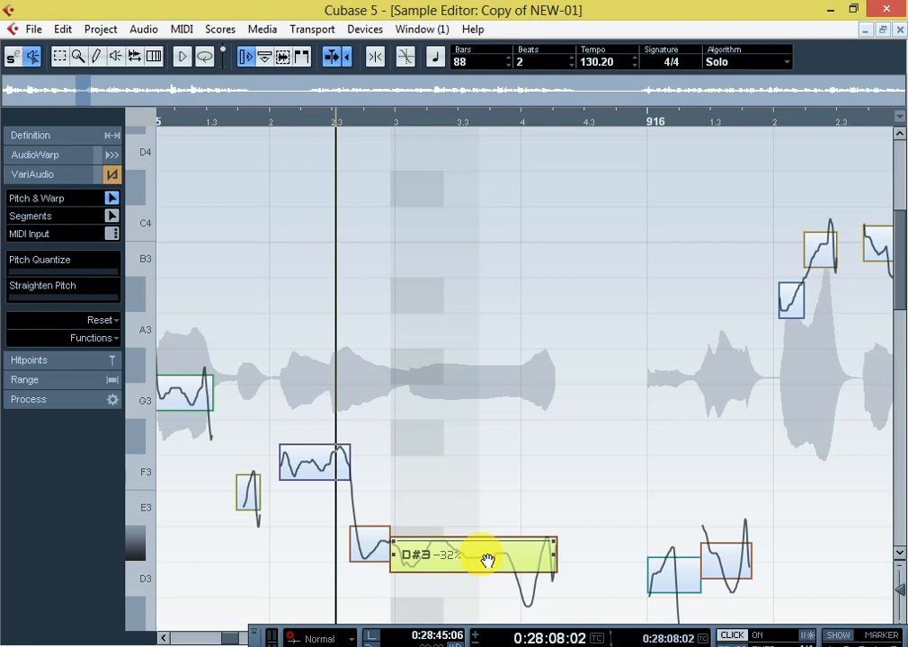
{"action": "left_click_drag", "start_coordinate": [488, 561], "coordinate": [488, 550]}
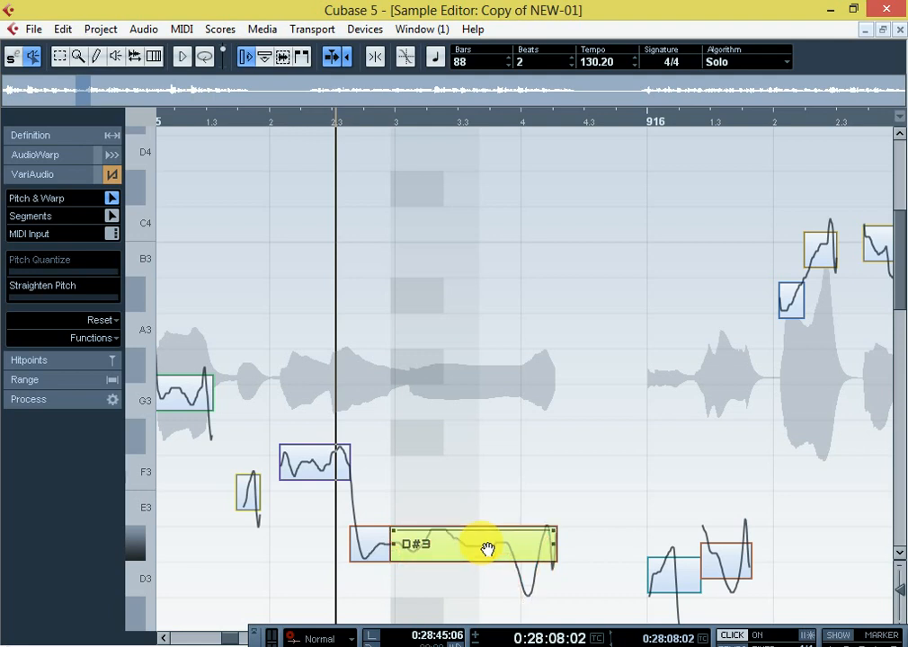
{"action": "key", "text": "space"}
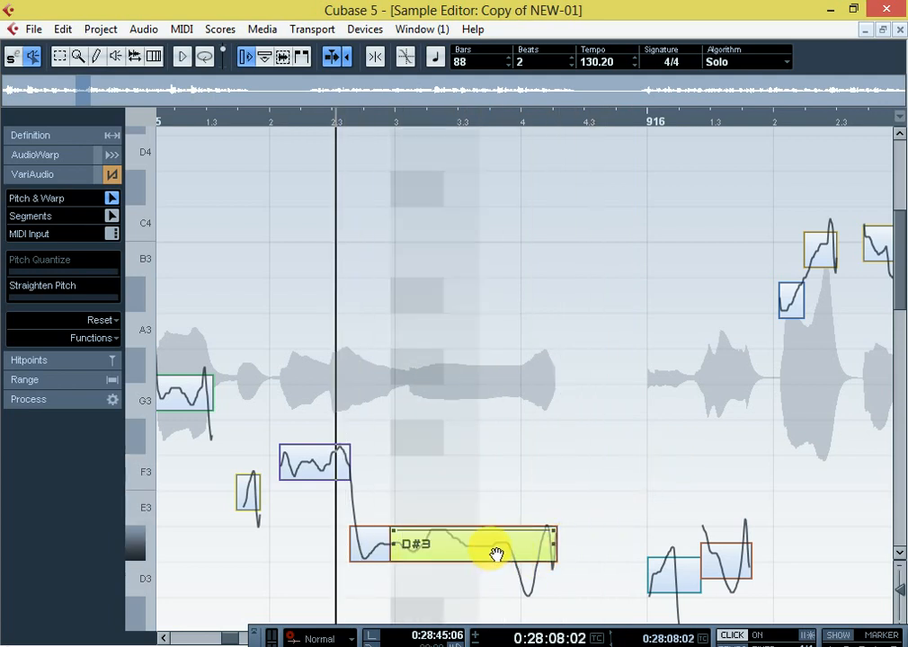
- Try the long segment at beat 3 of bar 915 on E3 and on D3, and return it to D#3
{"action": "mouse_move", "coordinate": [493, 545]}
{"action": "left_mouse_down"}
{"action": "mouse_move", "coordinate": [489, 537]}
{"action": "mouse_move", "coordinate": [503, 541]}
{"action": "left_mouse_up"}
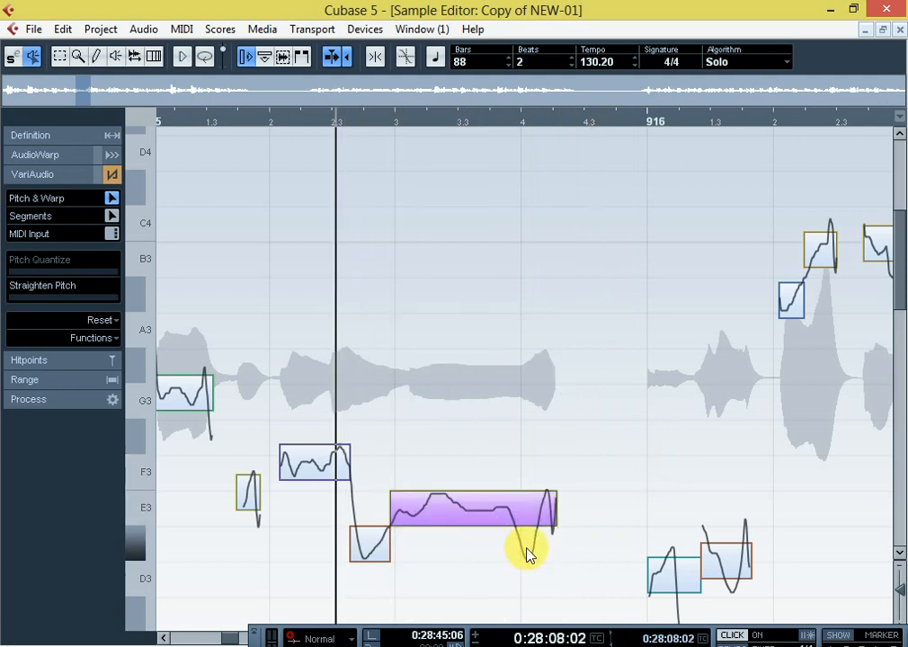
{"action": "left_click_drag", "start_coordinate": [462, 513], "coordinate": [462, 583]}
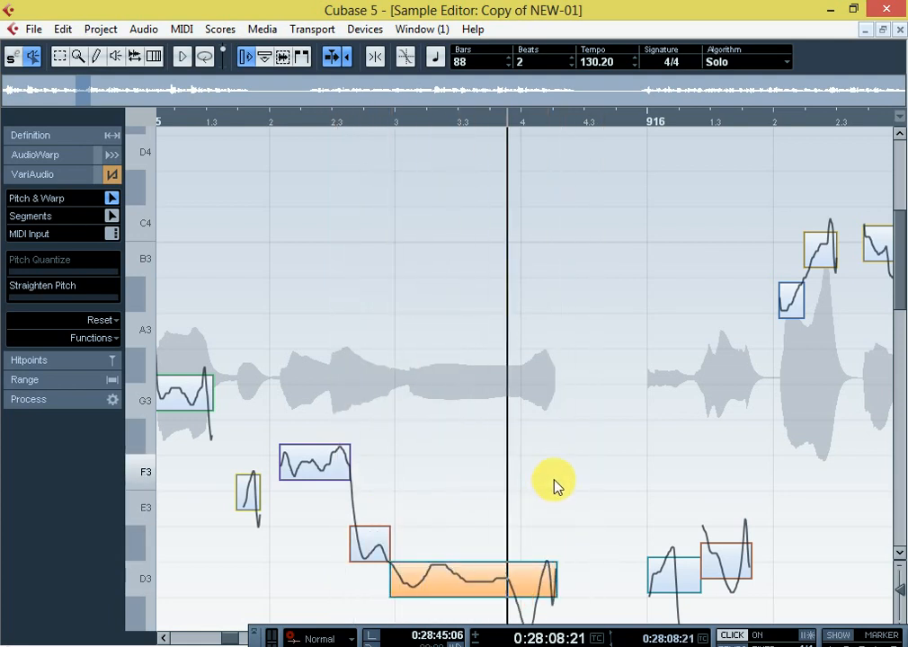
{"action": "left_click", "coordinate": [473, 590]}
{"action": "left_click_drag", "start_coordinate": [473, 590], "coordinate": [477, 572]}
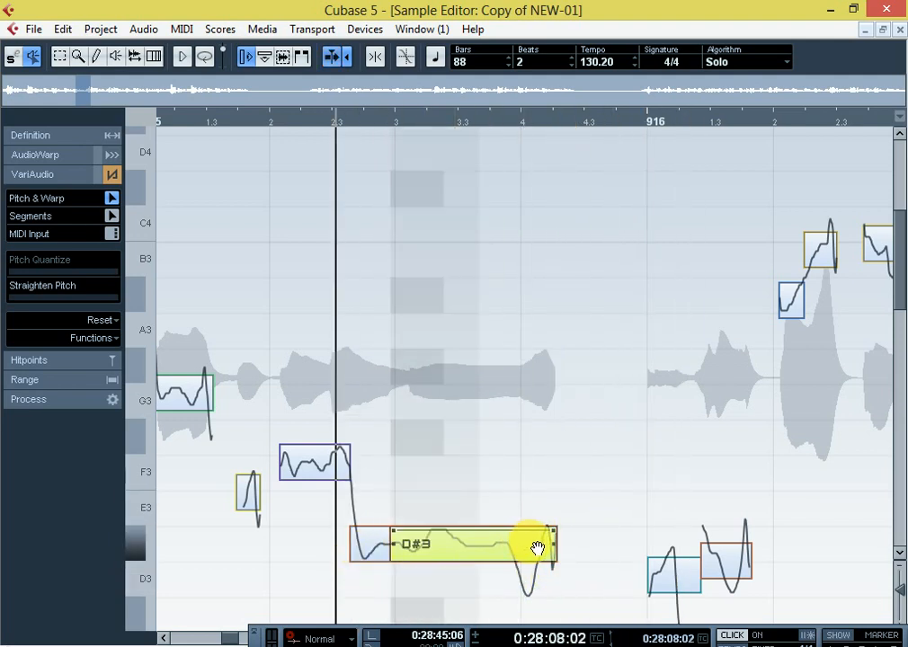
- Close the Sample Editor and listen to the vocal in the project from bar 915 to about bar 921
{"action": "left_click", "coordinate": [899, 30]}
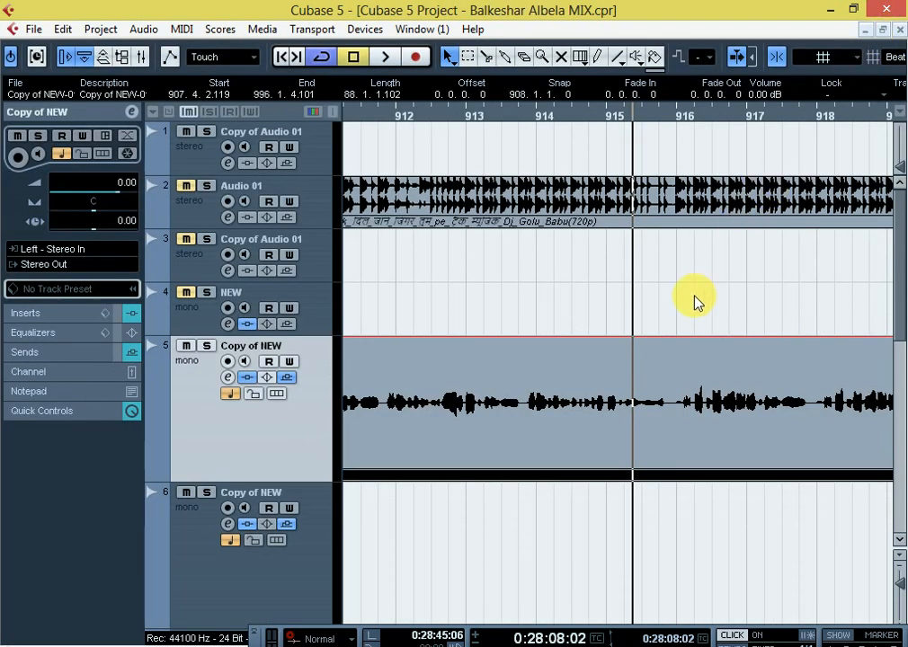
{"action": "key", "text": "space"}
{"action": "key", "text": "g"}
{"action": "key", "text": "g"}
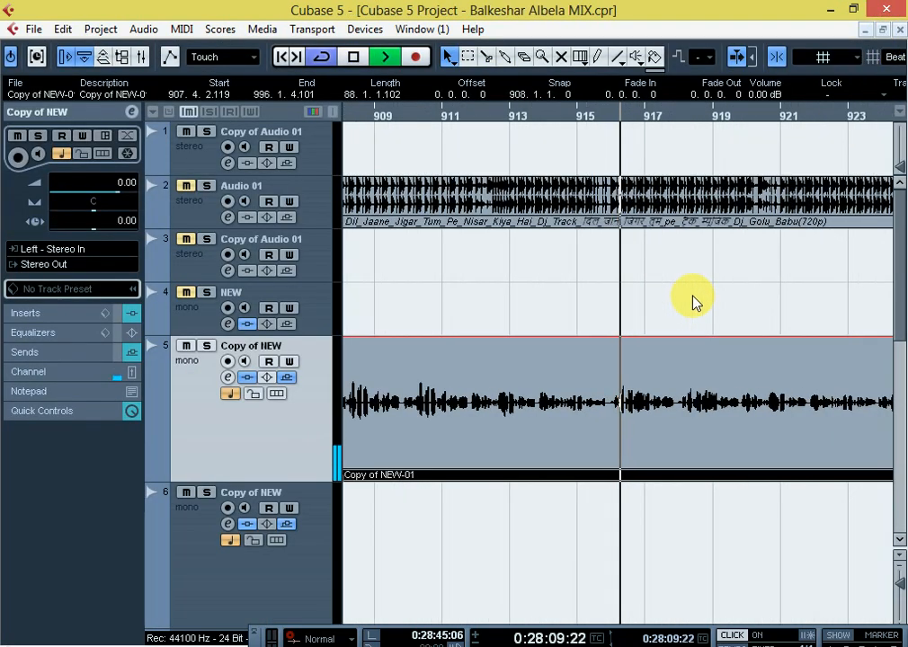
{"action": "key", "text": "g"}
{"action": "key", "text": "g"}
{"action": "key", "text": "g"}
{"action": "key", "text": "g"}
{"action": "key", "text": "g"}
{"action": "key", "text": "g"}
{"action": "key", "text": "g"}
{"action": "key", "text": "h"}
{"action": "key", "text": "h"}
{"action": "key", "text": "h"}
{"action": "key", "text": "h"}
{"action": "key", "text": "h"}
{"action": "key", "text": "h"}
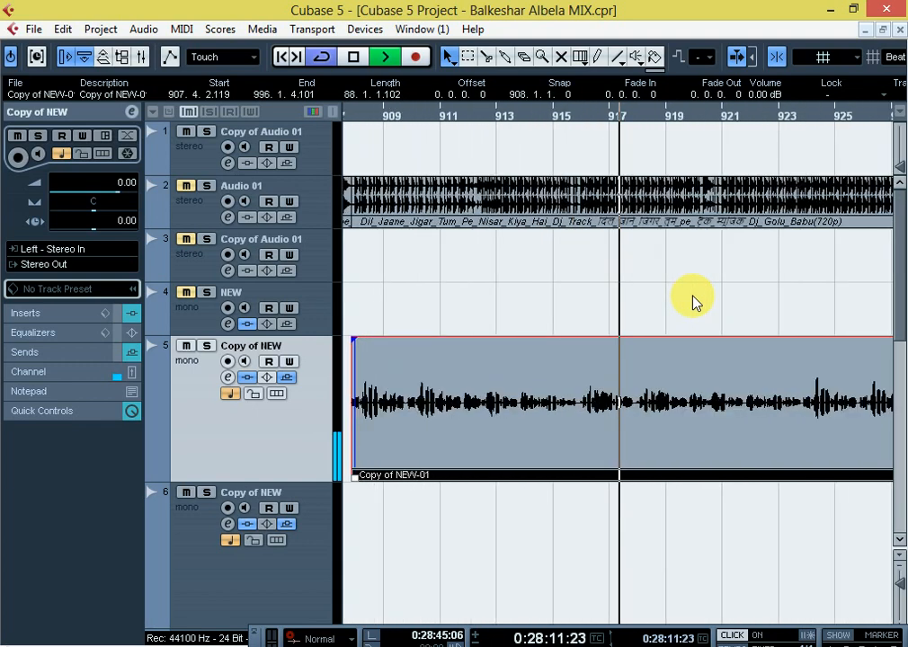
{"action": "key", "text": "h"}
{"action": "key", "text": "h"}
{"action": "key", "text": "h"}
{"action": "key", "text": "g"}
{"action": "key", "text": "g"}
{"action": "key", "text": "g"}
{"action": "key", "text": "g"}
{"action": "key", "text": "g"}
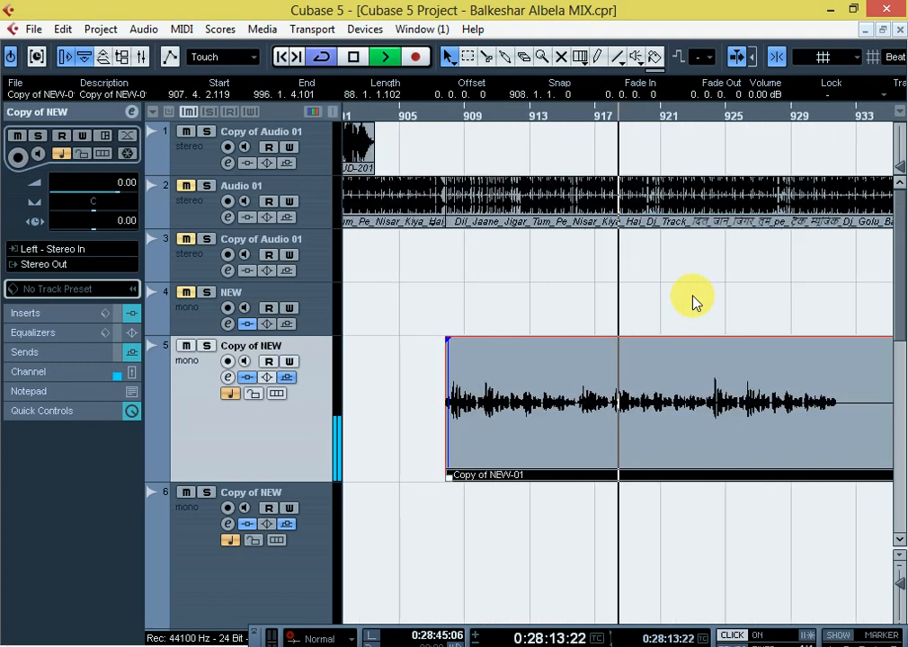
{"action": "key", "text": "h"}
{"action": "key", "text": "h"}
{"action": "key", "text": "h"}
{"action": "key", "text": "h"}
{"action": "key", "text": "h"}
{"action": "key", "text": "h"}
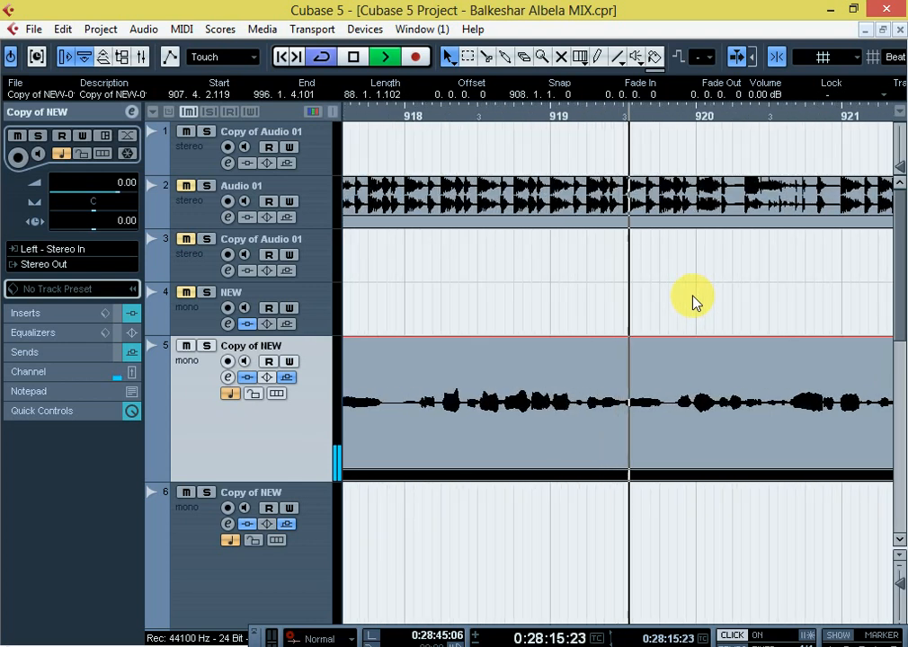
{"action": "key", "text": "g"}
{"action": "key", "text": "g"}
{"action": "key", "text": "g"}
{"action": "key", "text": "h"}
{"action": "key", "text": "h"}
{"action": "key", "text": "h"}
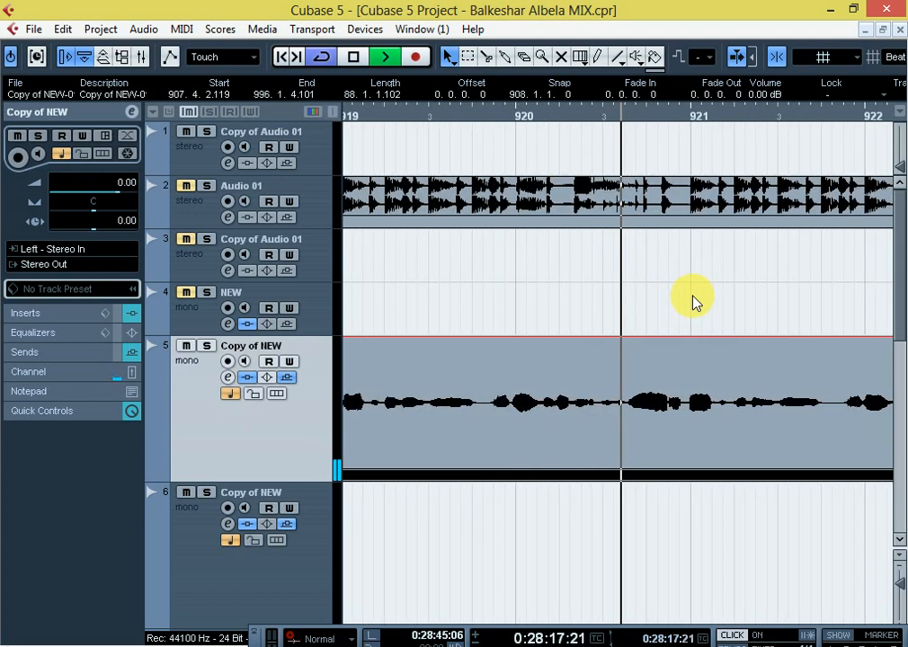
{"action": "key", "text": "g"}
{"action": "key", "text": "g"}
{"action": "key", "text": "g"}
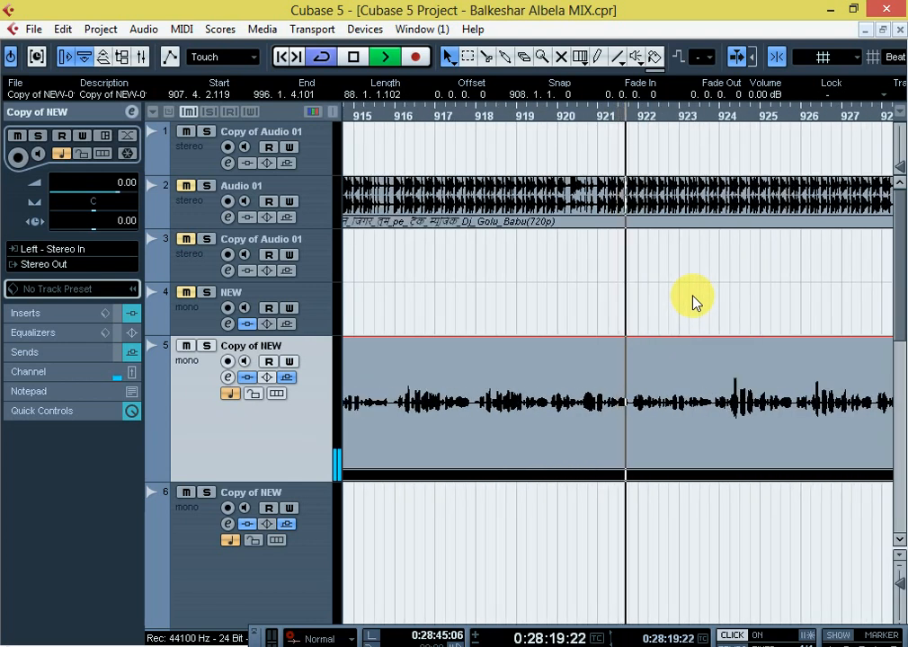
- Replay the vocal from bar 920, stop playback, and reopen the Copy of NEW-01 clip in the Sample Editor
{"action": "left_click_drag", "start_coordinate": [569, 121], "coordinate": [701, 307]}
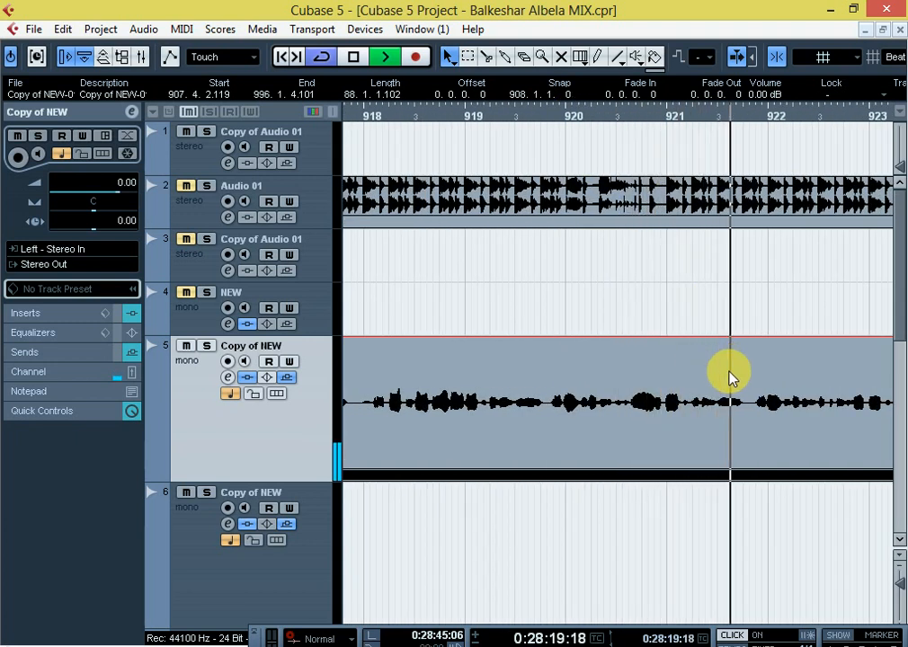
{"action": "key", "text": "space"}
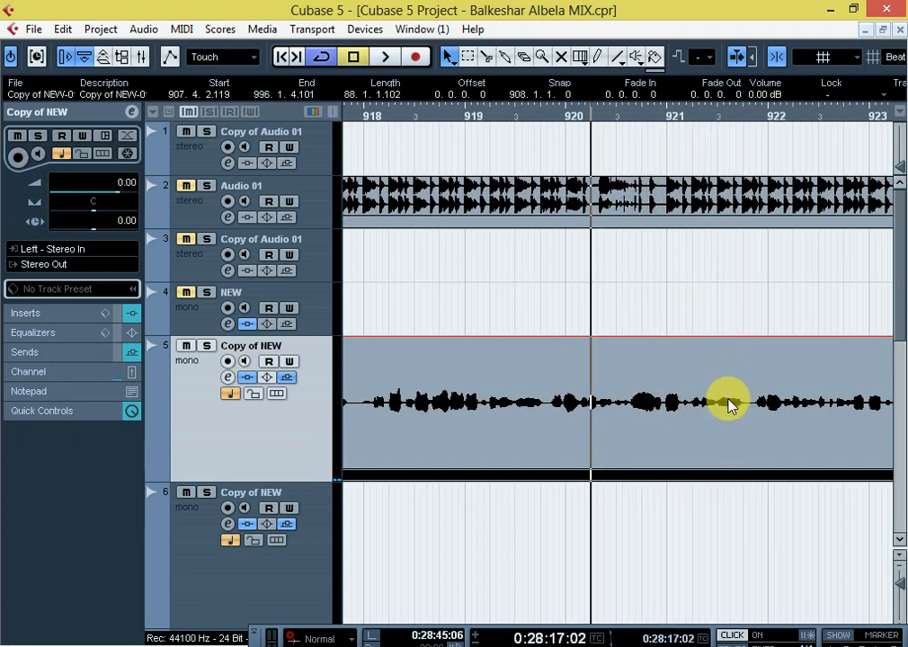
{"action": "double_click", "coordinate": [728, 402]}
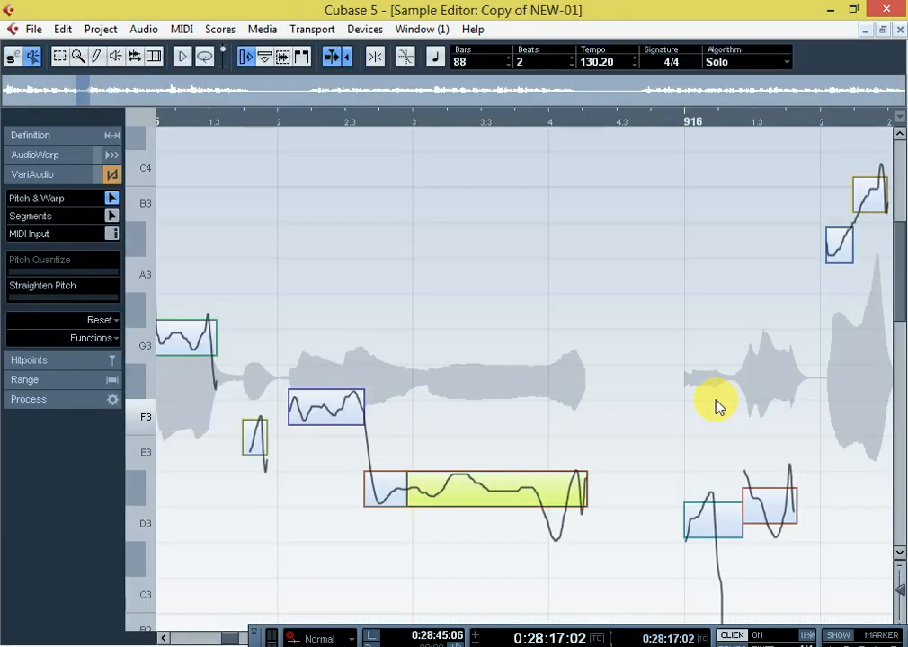
{"action": "key", "text": "g"}
{"action": "key", "text": "g"}
{"action": "key", "text": "g"}
{"action": "key", "text": "g"}
{"action": "key", "text": "g"}
{"action": "key", "text": "g"}
{"action": "key", "text": "g"}
{"action": "key", "text": "g"}
{"action": "key", "text": "g"}
{"action": "key", "text": "g"}
{"action": "key", "text": "g"}
{"action": "key", "text": "g"}
{"action": "key", "text": "g"}
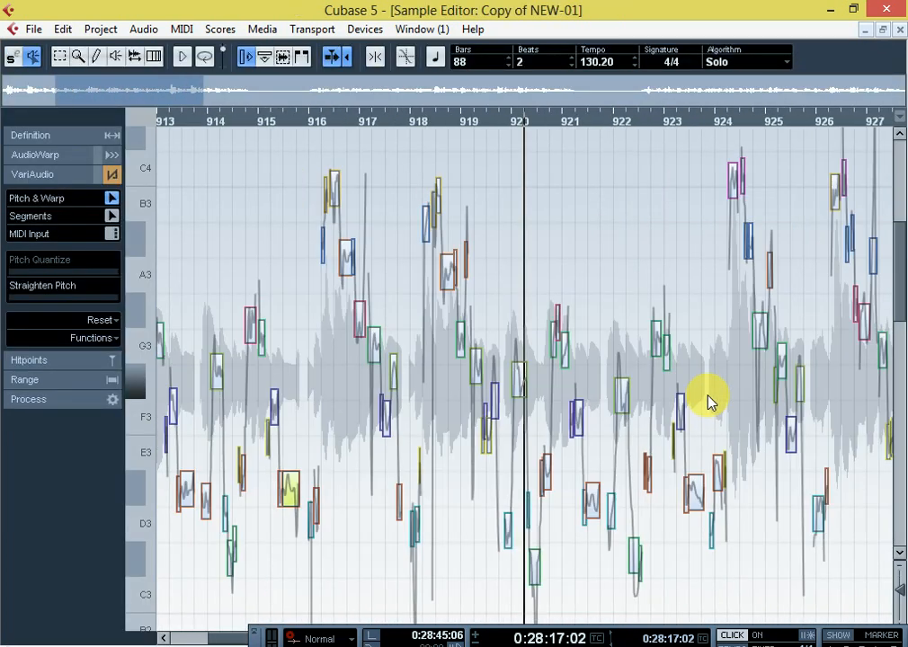
{"action": "key", "text": "h"}
{"action": "key", "text": "h"}
{"action": "key", "text": "h"}
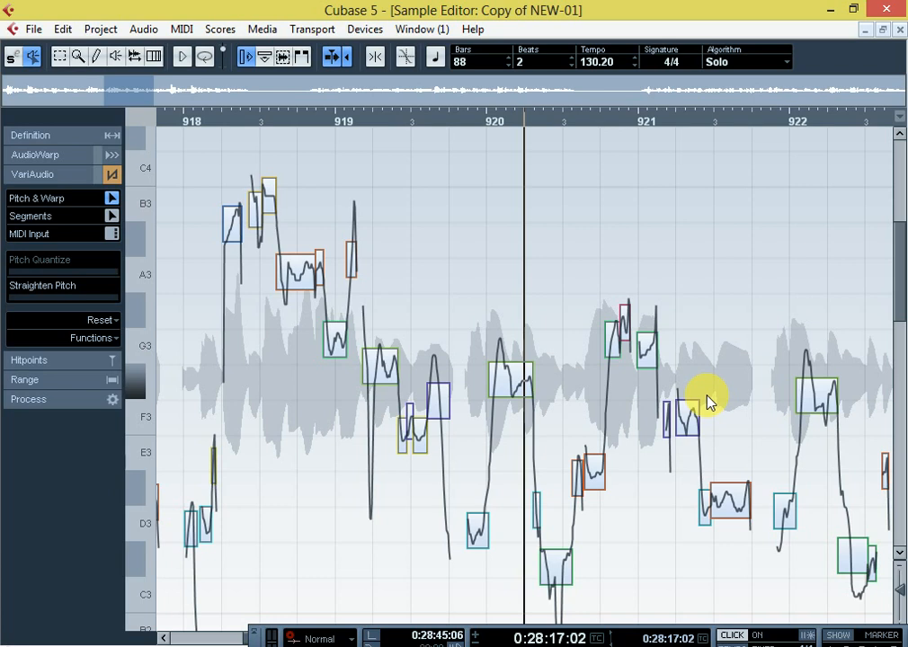
{"action": "key", "text": "h"}
{"action": "key", "text": "h"}
{"action": "key", "text": "h"}
- Listen to the vocal's pitch segments from bar 920 into bar 921
{"action": "key", "text": "space"}
{"action": "key", "text": "space"}
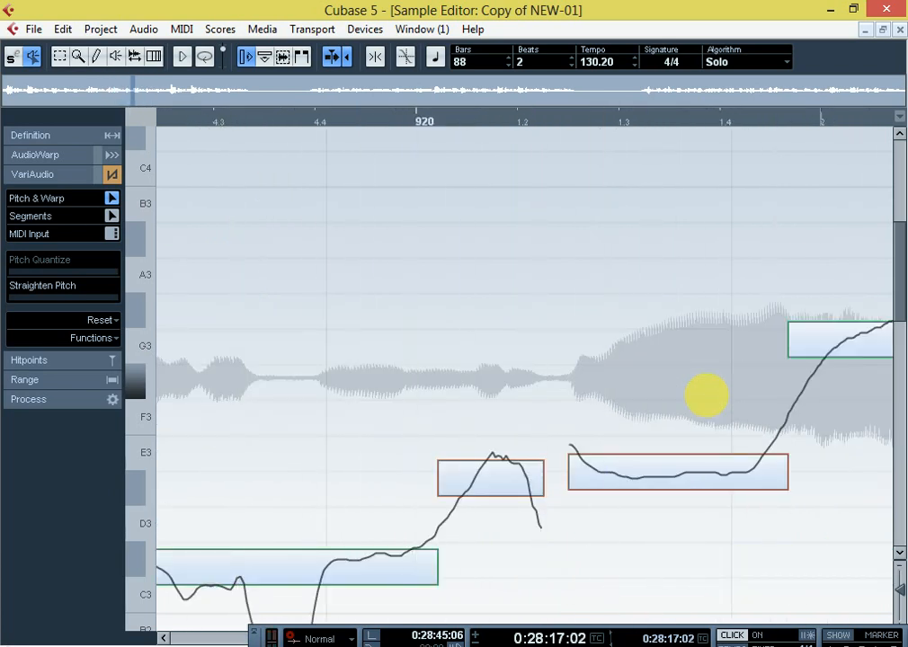
{"action": "key", "text": "space"}
{"action": "key", "text": "g"}
{"action": "key", "text": "g"}
{"action": "key", "text": "g"}
{"action": "key", "text": "g"}
{"action": "key", "text": "g"}
{"action": "key", "text": "g"}
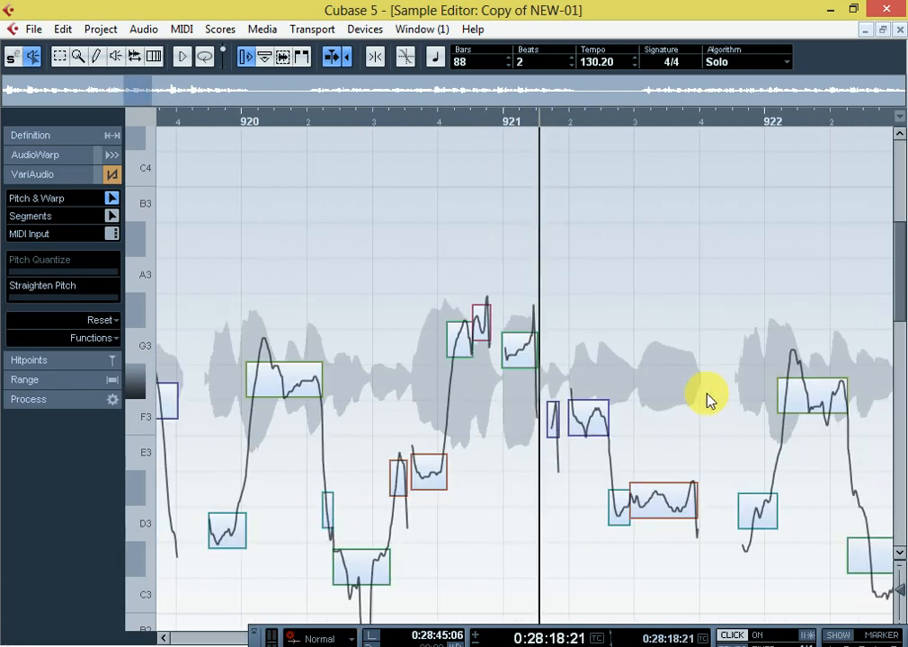
- Audition bar 921, stop playback, and raise the long segment at beat 3 exactly onto D#3
{"action": "left_click", "coordinate": [533, 122]}
{"action": "key", "text": "h"}
{"action": "key", "text": "h"}
{"action": "key", "text": "h"}
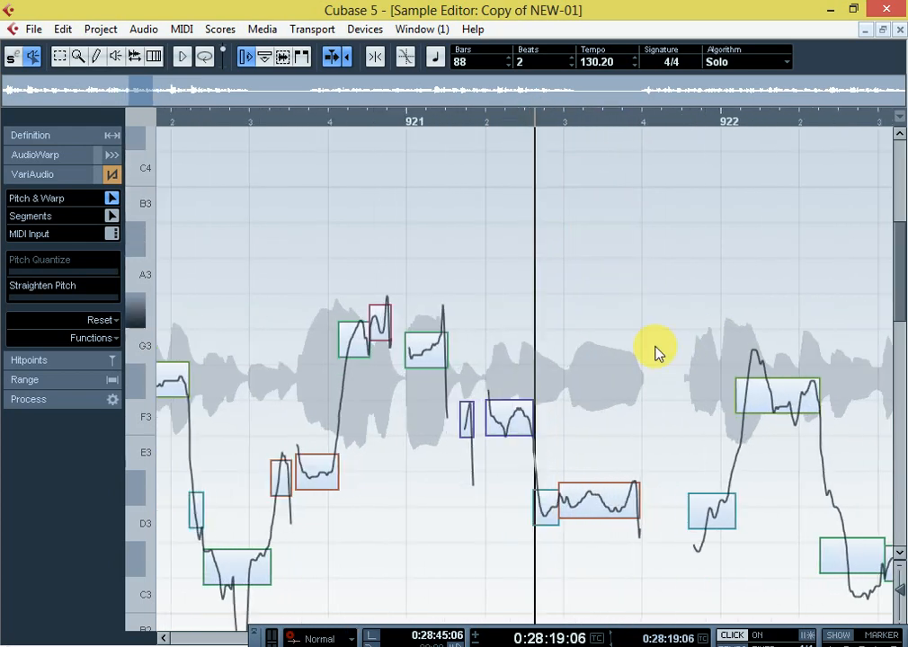
{"action": "key", "text": "space"}
{"action": "key", "text": "h"}
{"action": "key", "text": "space"}
{"action": "key", "text": "space"}
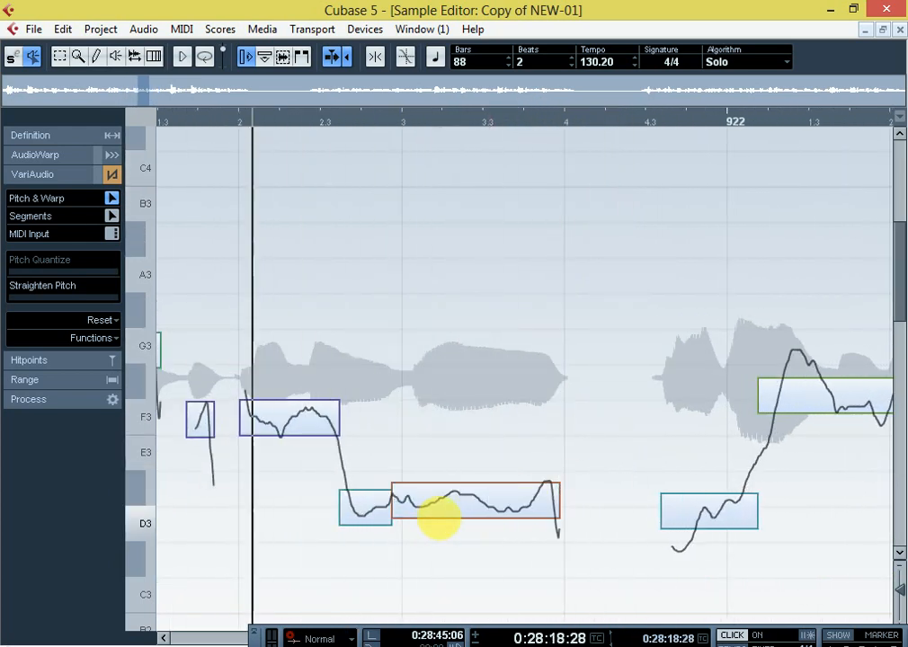
{"action": "left_click_drag", "start_coordinate": [451, 509], "coordinate": [451, 505]}
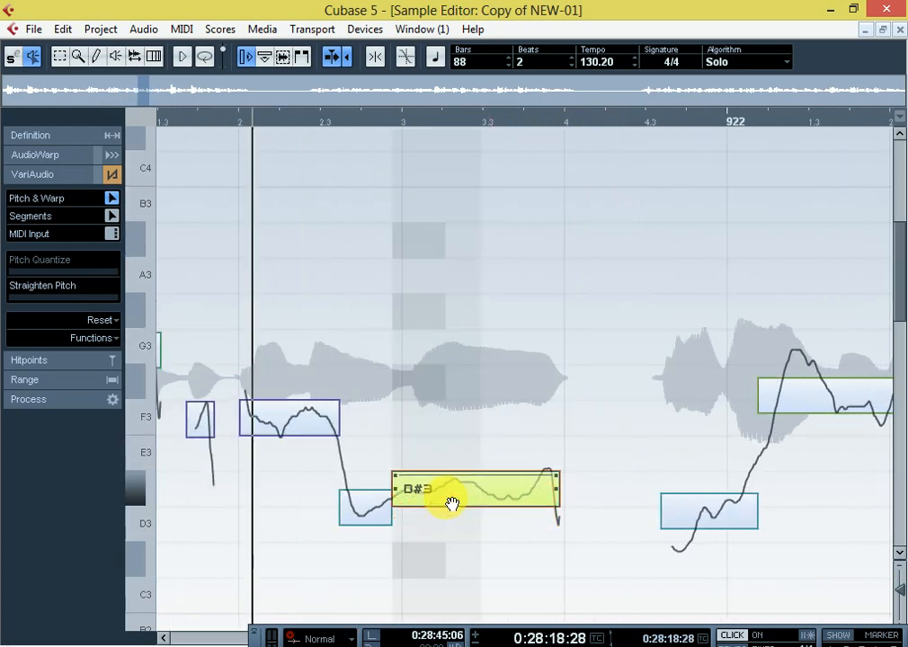
- Audition the raised D#3 segment in bar 921, restarting playback from beat 2
{"action": "key", "text": "space"}
{"action": "key", "text": "space"}
{"action": "key", "text": "space"}
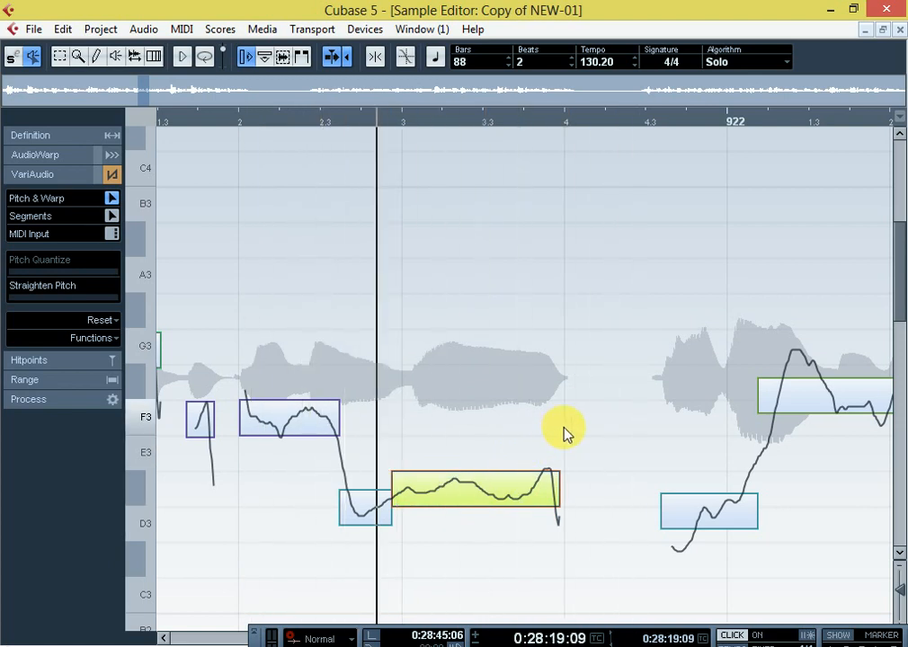
{"action": "key", "text": "space"}
{"action": "key", "text": "space"}
{"action": "key", "text": "space"}
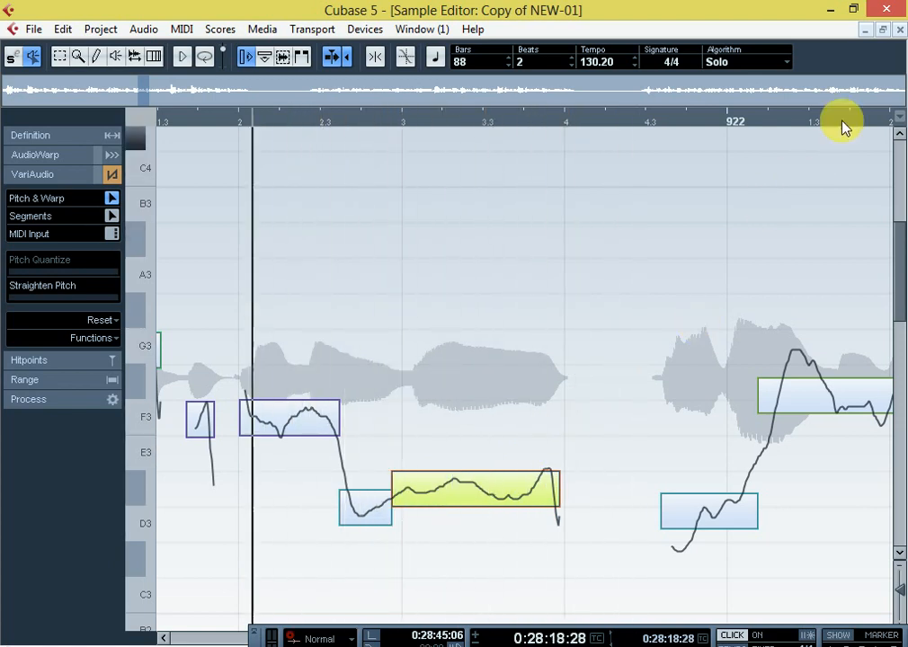
- Close the Sample Editor and play the corrected vocal passage in the project around bar 921
{"action": "left_click", "coordinate": [898, 30]}
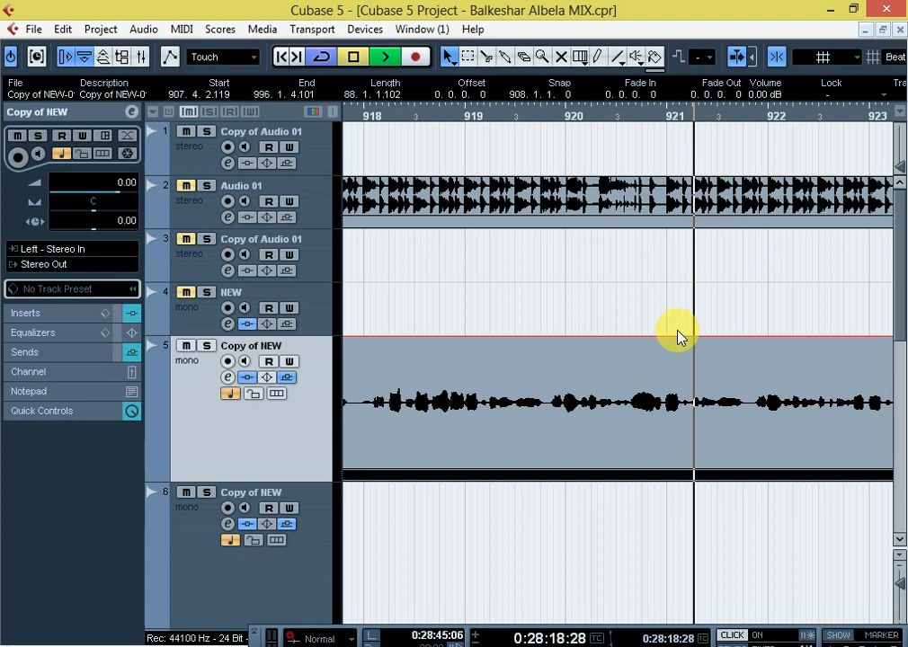
{"action": "key", "text": "space"}
{"action": "key", "text": "space"}
{"action": "key", "text": "space"}
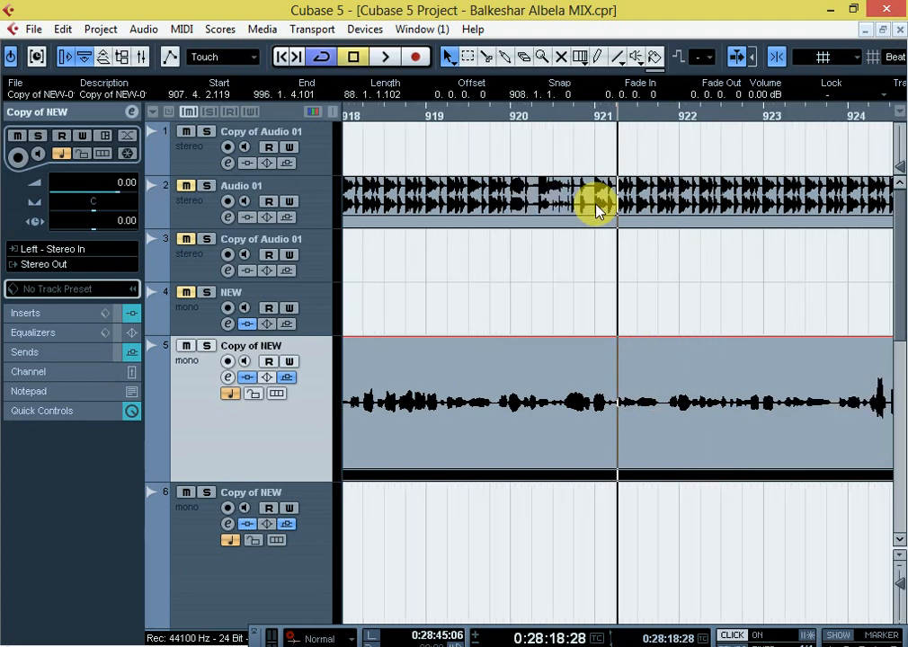
{"action": "key", "text": "g"}
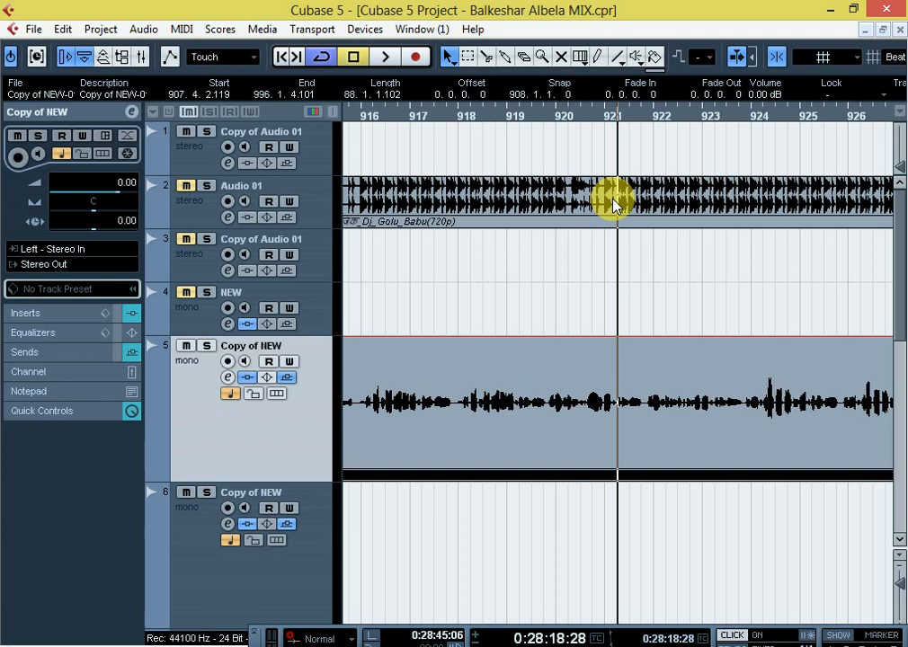
{"action": "key", "text": "g"}
{"action": "key", "text": "g"}
{"action": "key", "text": "h"}
{"action": "key", "text": "h"}
{"action": "key", "text": "h"}
{"action": "key", "text": "h"}
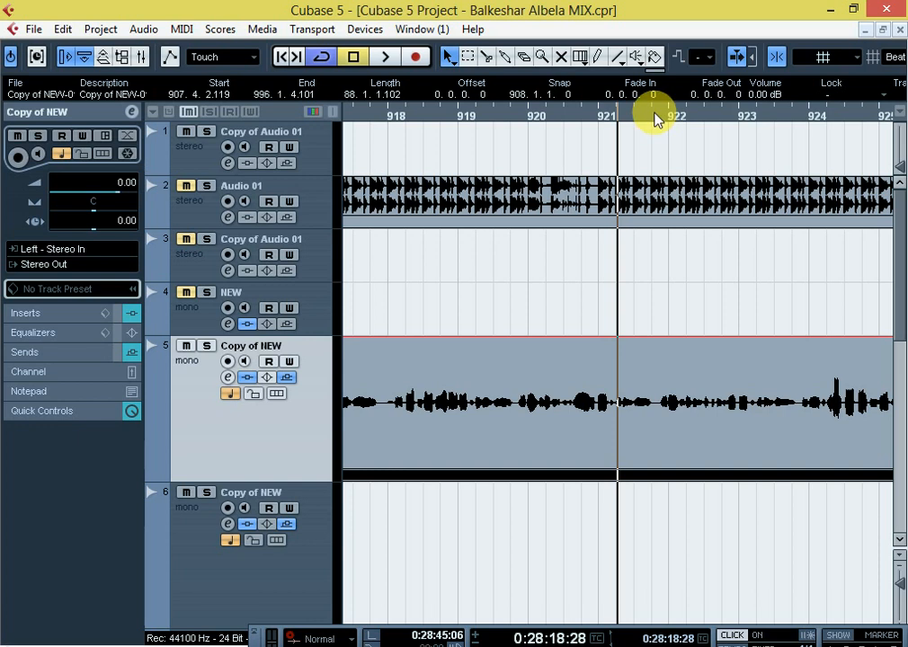
{"action": "key", "text": "g"}
{"action": "key", "text": "g"}
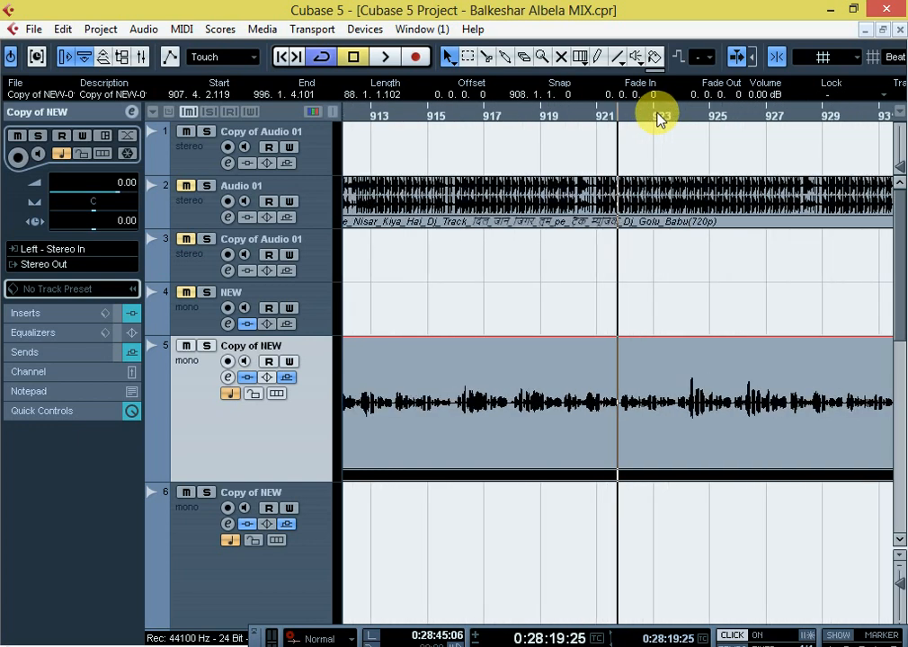
- Listen to the vocal in the project from bar 921 to about bar 925
{"action": "key", "text": "h"}
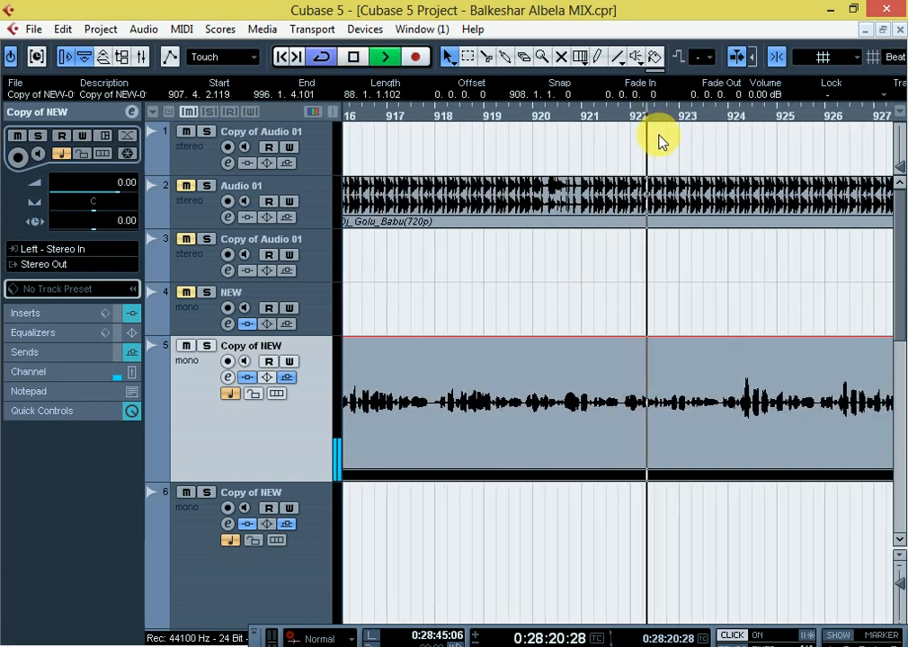
{"action": "key", "text": "g"}
{"action": "key", "text": "g"}
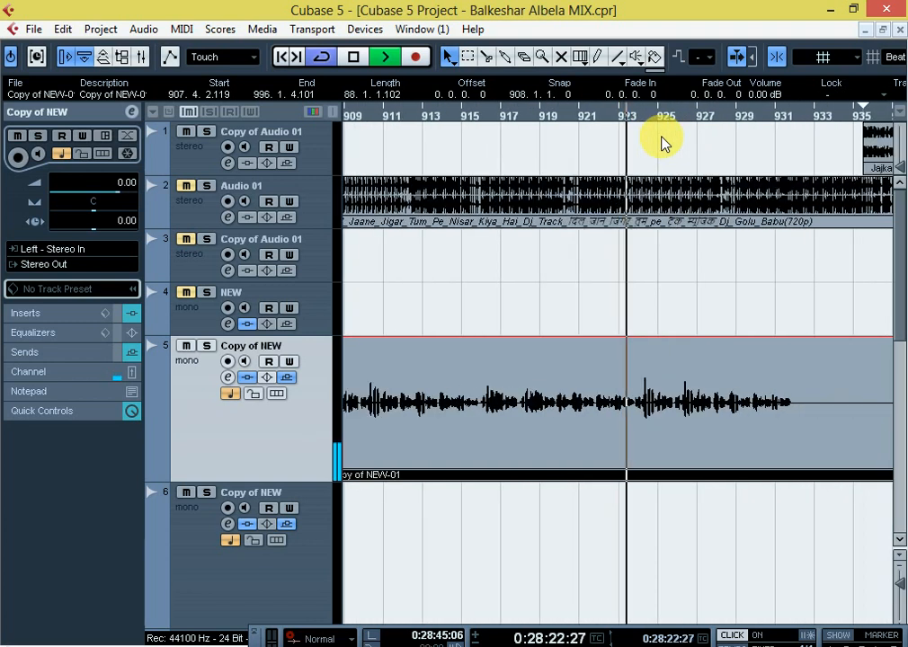
{"action": "key", "text": "h"}
{"action": "key", "text": "g"}
{"action": "key", "text": "g"}
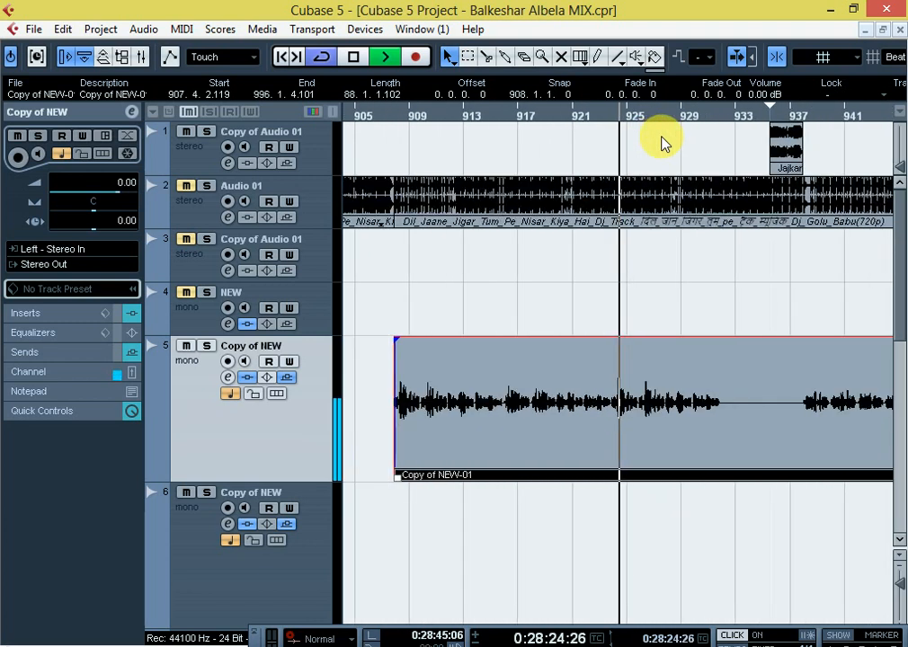
{"action": "key", "text": "h"}
{"action": "key", "text": "h"}
{"action": "key", "text": "g"}
{"action": "key", "text": "g"}
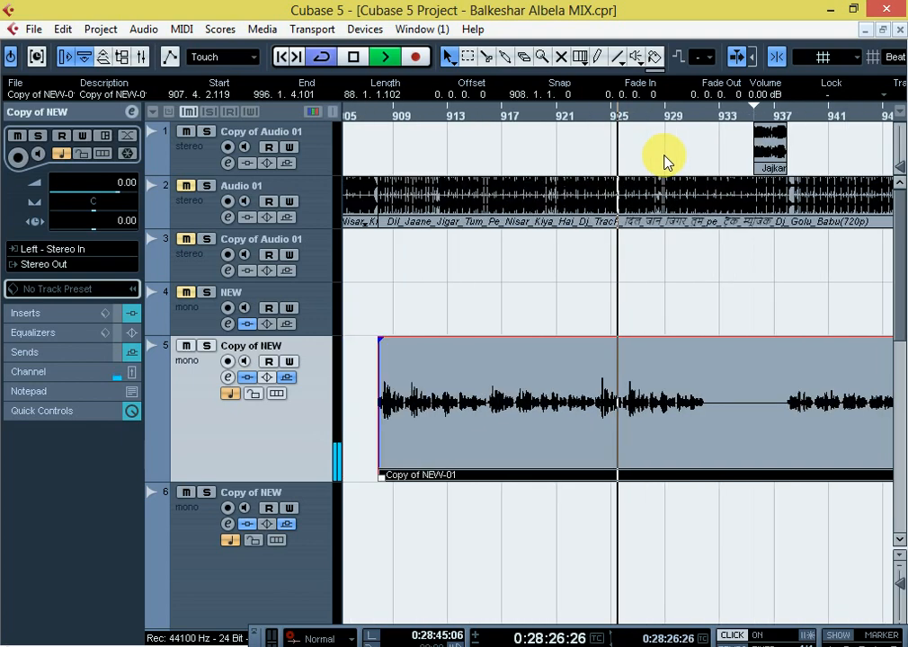
- Continue listening to the vocal in the project from bar 925 to about bar 930
{"action": "key", "text": "h"}
{"action": "key", "text": "h"}
{"action": "key", "text": "h"}
{"action": "key", "text": "h"}
{"action": "key", "text": "h"}
{"action": "key", "text": "g"}
{"action": "key", "text": "g"}
{"action": "key", "text": "g"}
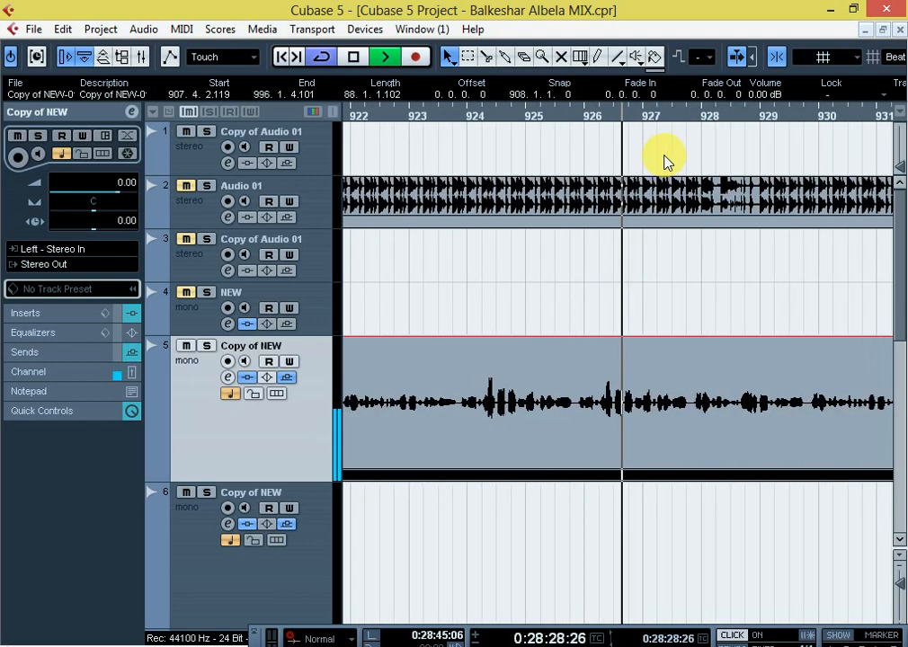
{"action": "key", "text": "h"}
{"action": "key", "text": "h"}
{"action": "key", "text": "h"}
{"action": "key", "text": "h"}
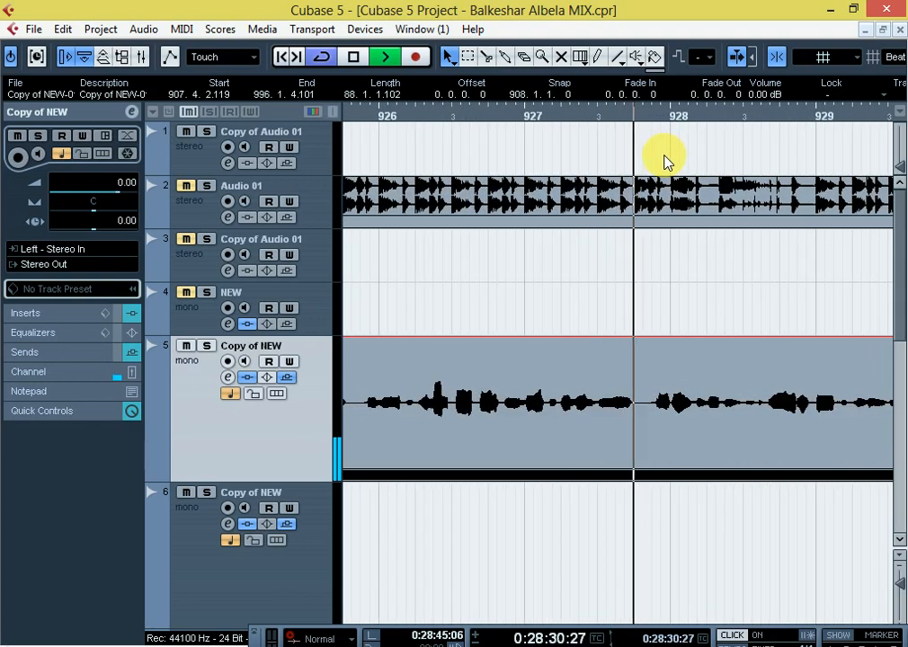
{"action": "key", "text": "g"}
{"action": "key", "text": "g"}
{"action": "key", "text": "g"}
{"action": "key", "text": "g"}
{"action": "key", "text": "h"}
{"action": "key", "text": "h"}
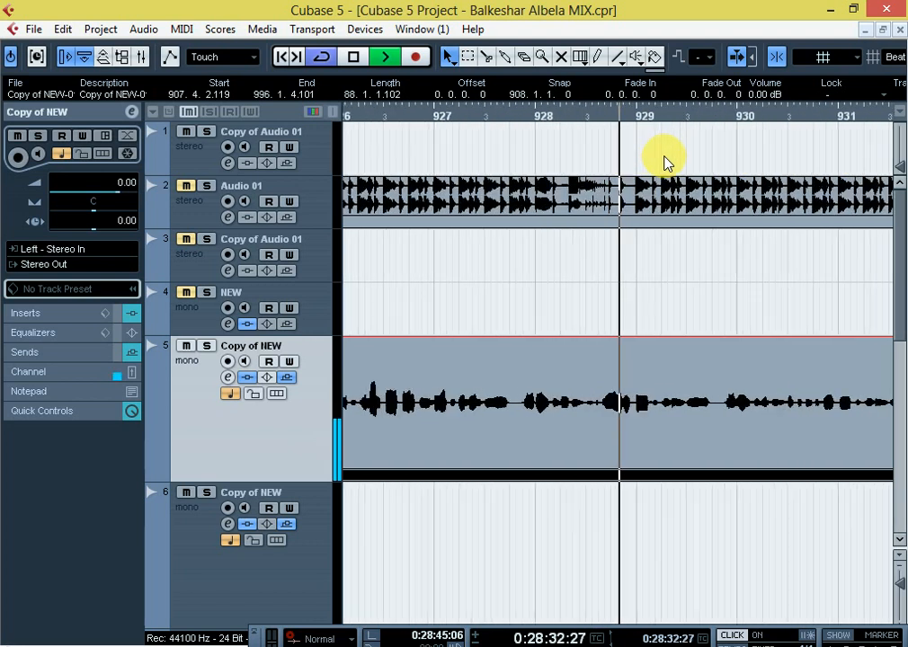
{"action": "key", "text": "g"}
{"action": "key", "text": "g"}
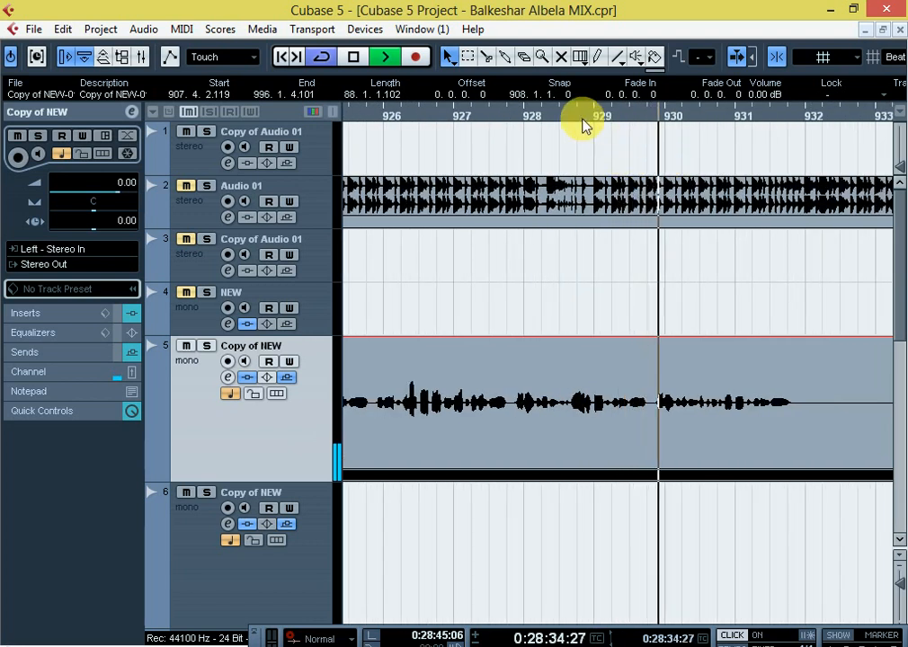
- Replay the vocal from just before bar 929, stop playback, and open the Copy of NEW-01 clip in the Sample Editor
{"action": "left_click", "coordinate": [583, 119]}
{"action": "key", "text": "h"}
{"action": "key", "text": "h"}
{"action": "key", "text": "h"}
{"action": "key", "text": "h"}
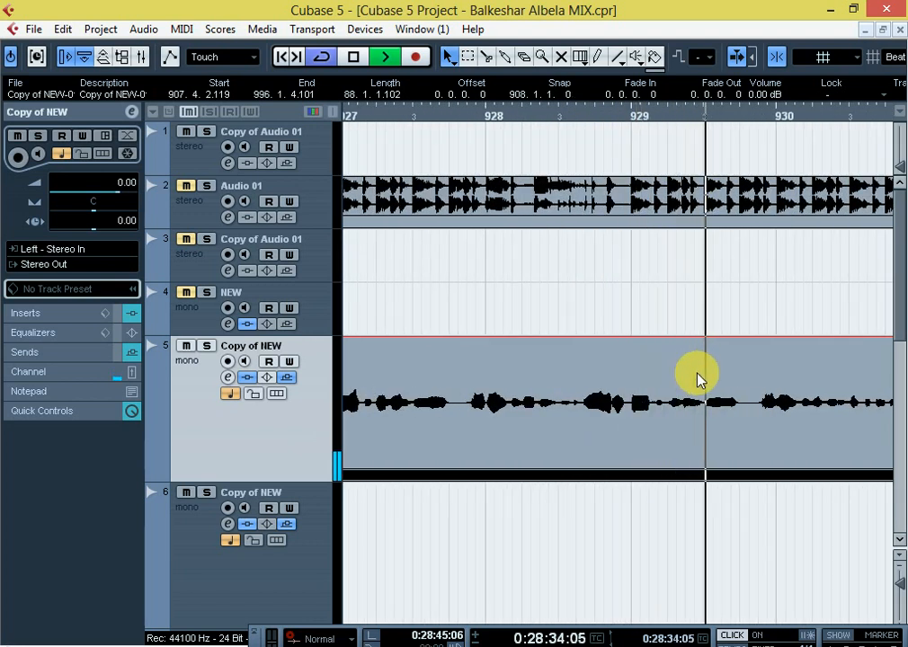
{"action": "key", "text": "space"}
{"action": "double_click", "coordinate": [716, 409]}
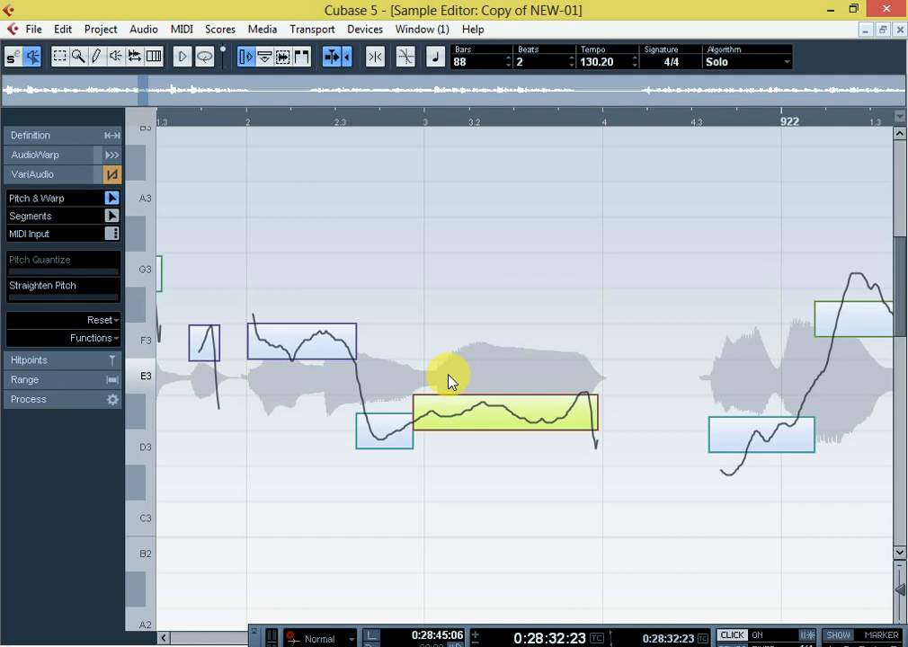
- Play back the vocal's pitch segments from just after bar 920 into bar 921
{"action": "key", "text": "g"}
{"action": "key", "text": "g"}
{"action": "key", "text": "g"}
{"action": "key", "text": "g"}
{"action": "key", "text": "g"}
{"action": "key", "text": "g"}
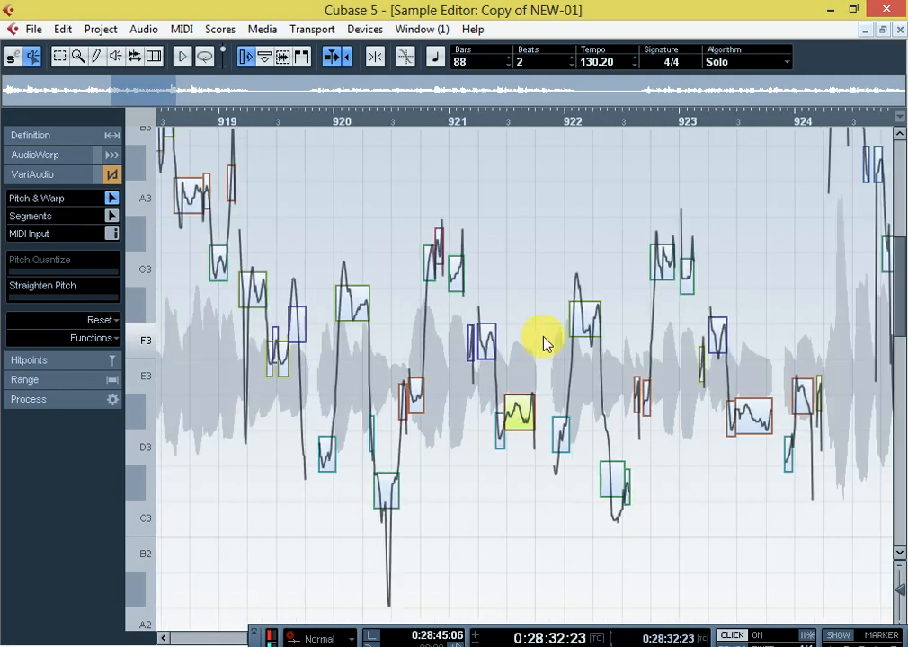
{"action": "key", "text": "g"}
{"action": "key", "text": "g"}
{"action": "key", "text": "g"}
{"action": "key", "text": "g"}
{"action": "scroll", "coordinate": [548, 358], "scroll_direction": "up", "scroll_amount": 3}
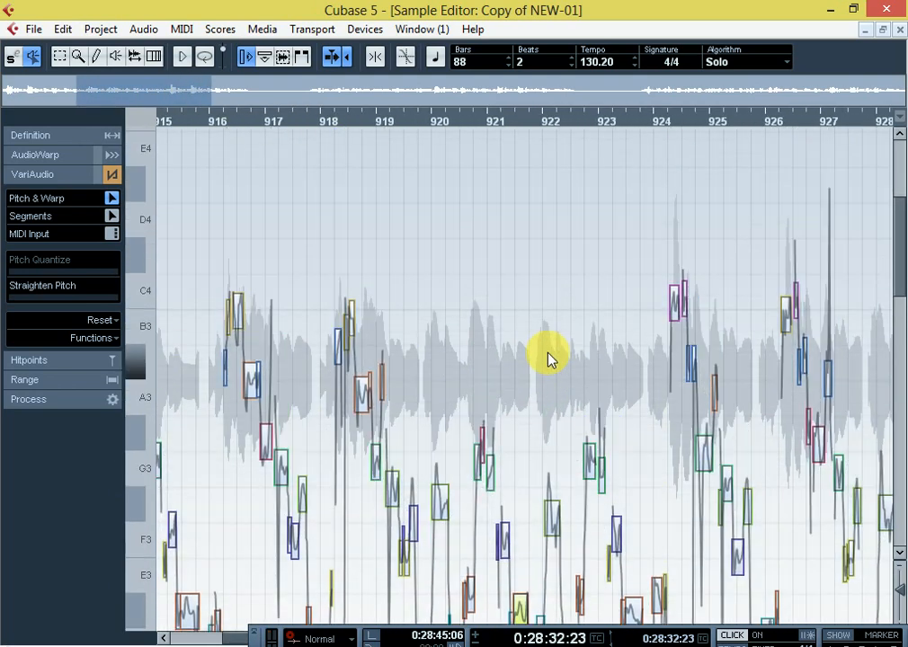
{"action": "scroll", "coordinate": [548, 358], "scroll_direction": "down", "scroll_amount": 3}
{"action": "left_click", "coordinate": [453, 119]}
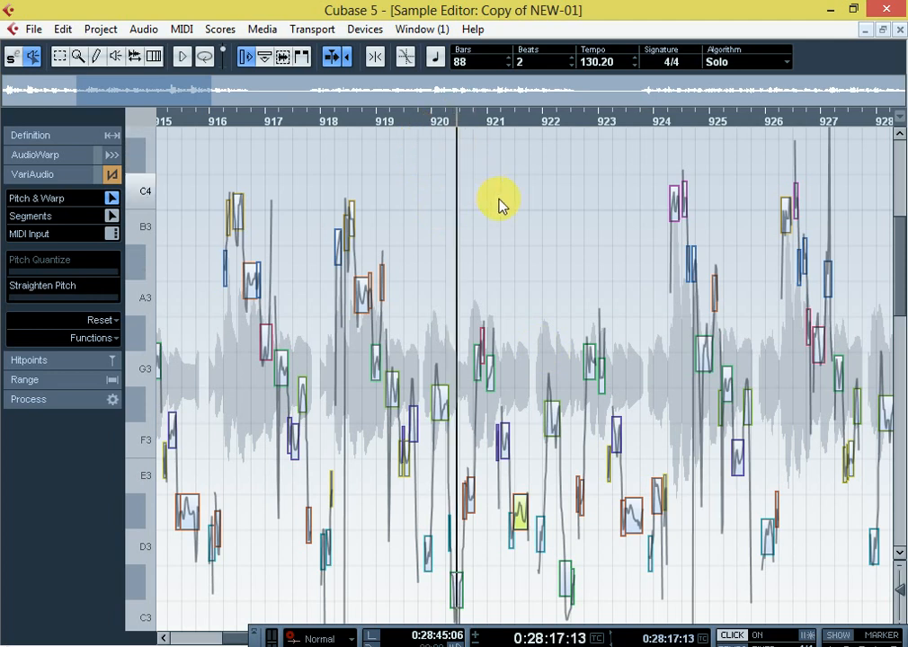
{"action": "key", "text": "h"}
{"action": "key", "text": "h"}
{"action": "key", "text": "h"}
{"action": "key", "text": "h"}
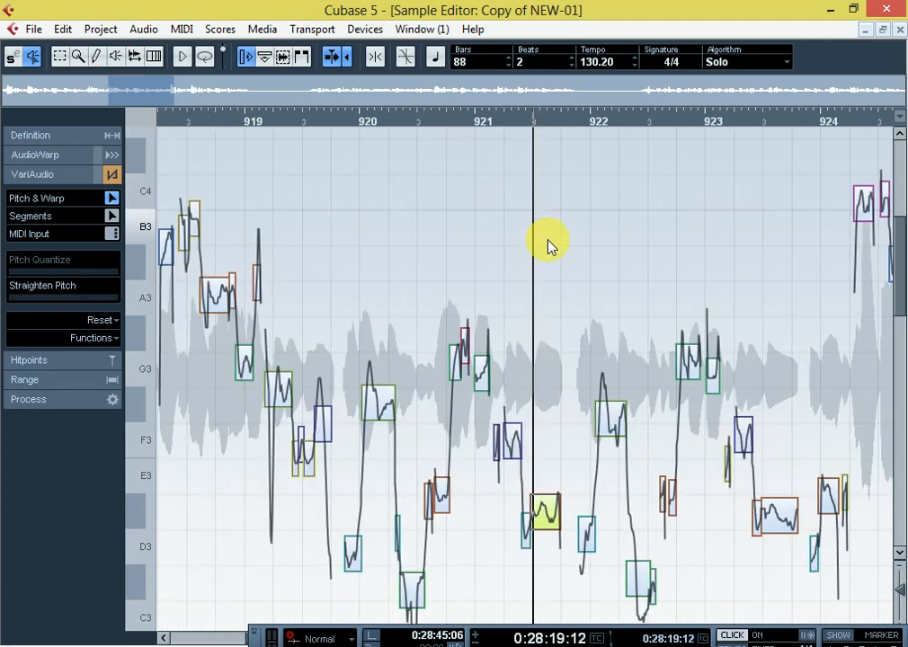
- Follow the vocal's pitch segments during playback from bar 921 to the end of bar 923
{"action": "key", "text": "h"}
{"action": "key", "text": "h"}
{"action": "key", "text": "h"}
{"action": "key", "text": "h"}
{"action": "key", "text": "g"}
{"action": "key", "text": "g"}
{"action": "key", "text": "g"}
{"action": "key", "text": "g"}
{"action": "key", "text": "g"}
{"action": "key", "text": "g"}
{"action": "key", "text": "g"}
{"action": "key", "text": "g"}
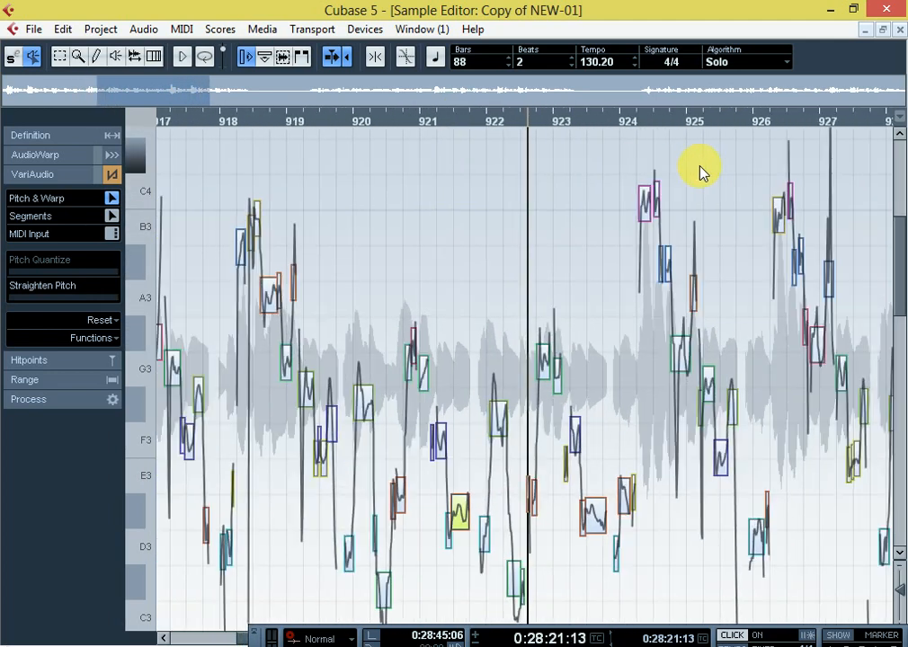
{"action": "key", "text": "g"}
{"action": "key", "text": "h"}
{"action": "key", "text": "h"}
{"action": "key", "text": "h"}
{"action": "key", "text": "h"}
{"action": "key", "text": "h"}
{"action": "key", "text": "h"}
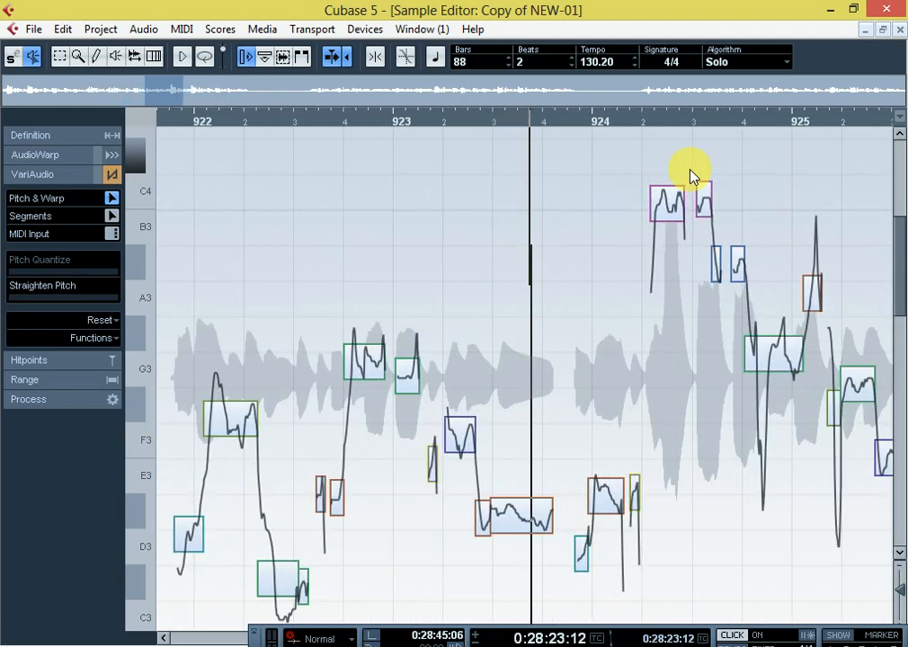
- Replay bar 923 from after beat 2 and raise the long segment at beat 3 exactly onto D#3
{"action": "left_click", "coordinate": [472, 124]}
{"action": "key", "text": "h"}
{"action": "key", "text": "h"}
{"action": "key", "text": "h"}
{"action": "key", "text": "h"}
{"action": "key", "text": "h"}
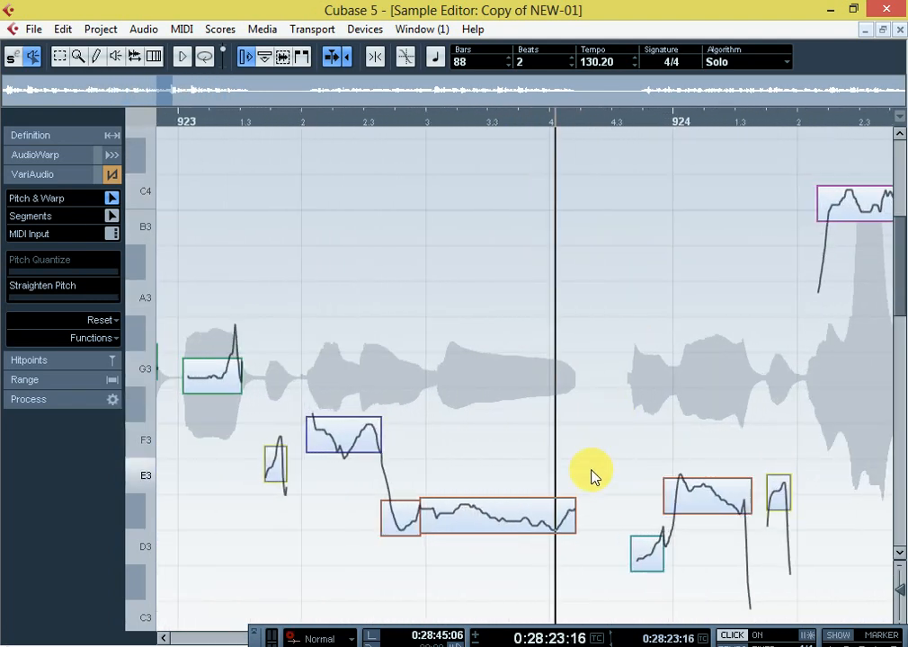
{"action": "left_click_drag", "start_coordinate": [473, 515], "coordinate": [477, 509]}
- Audition the corrected long segment in bar 923, then stop playback
{"action": "key", "text": "space"}
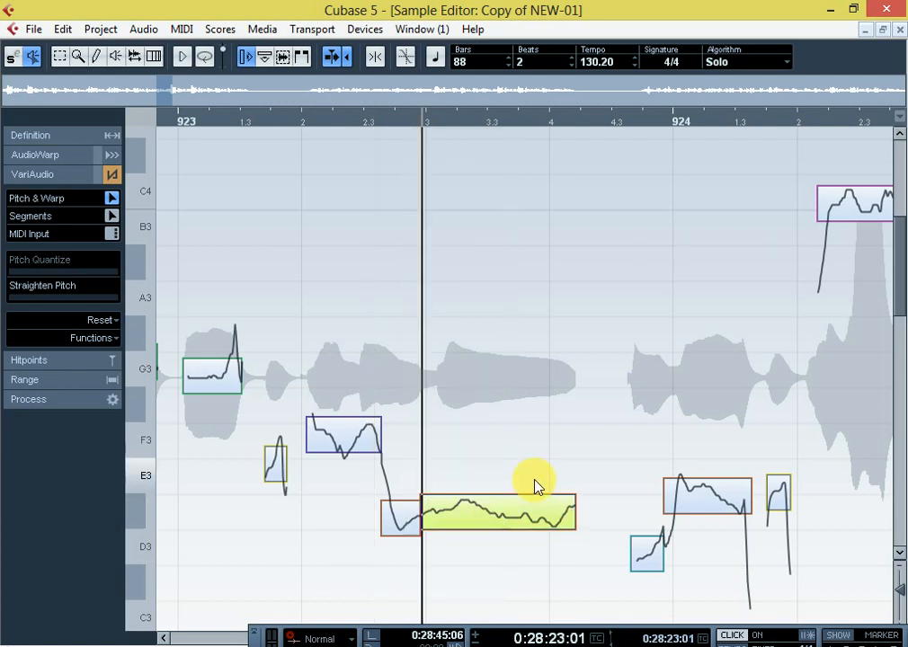
{"action": "key", "text": "space"}
{"action": "key", "text": "space"}
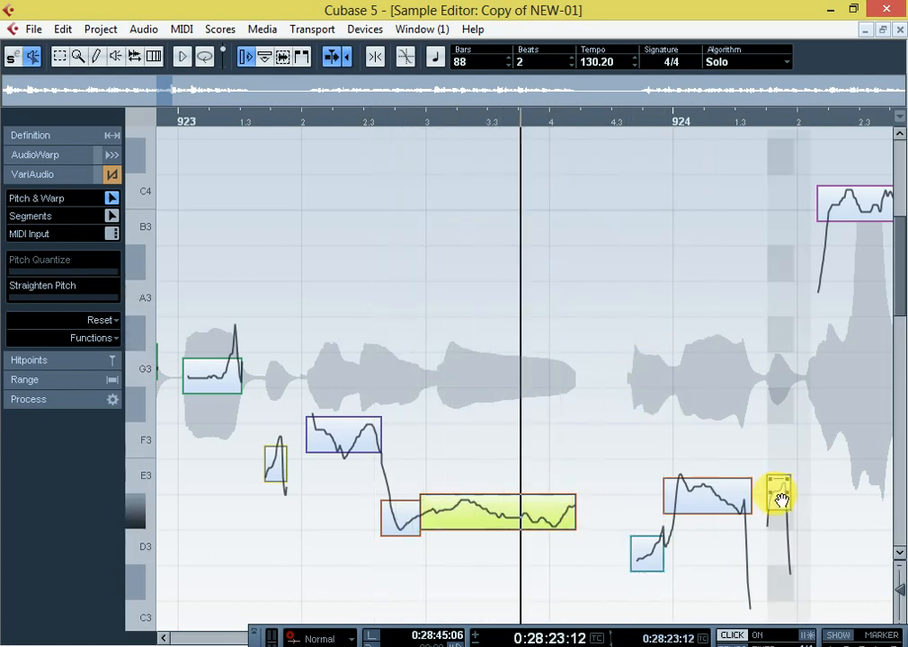
{"action": "key", "text": "space"}
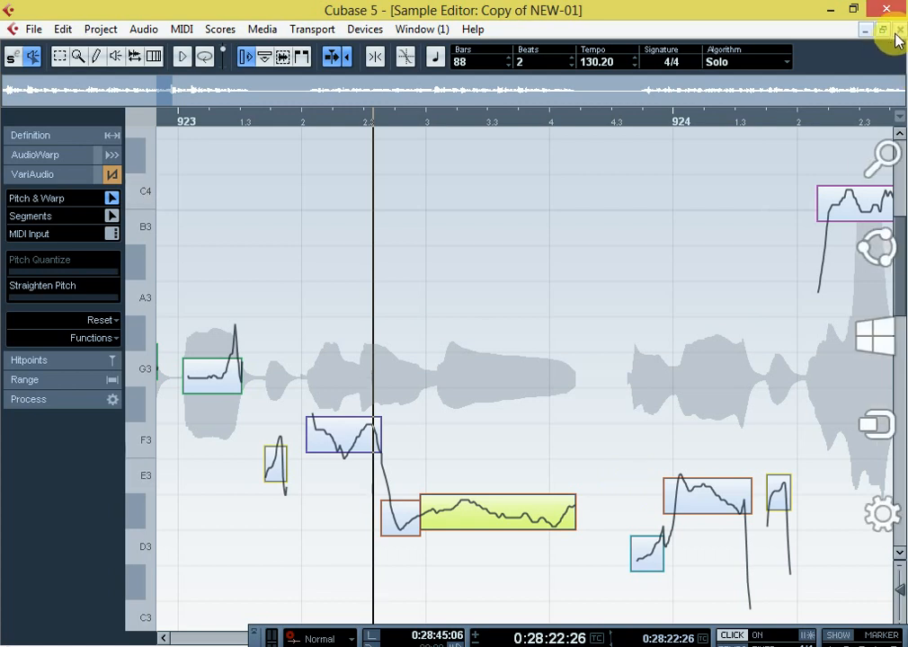
- Close the Sample Editor and listen to the vocal in the project from bar 923 to about bar 929
{"action": "left_click", "coordinate": [899, 30]}
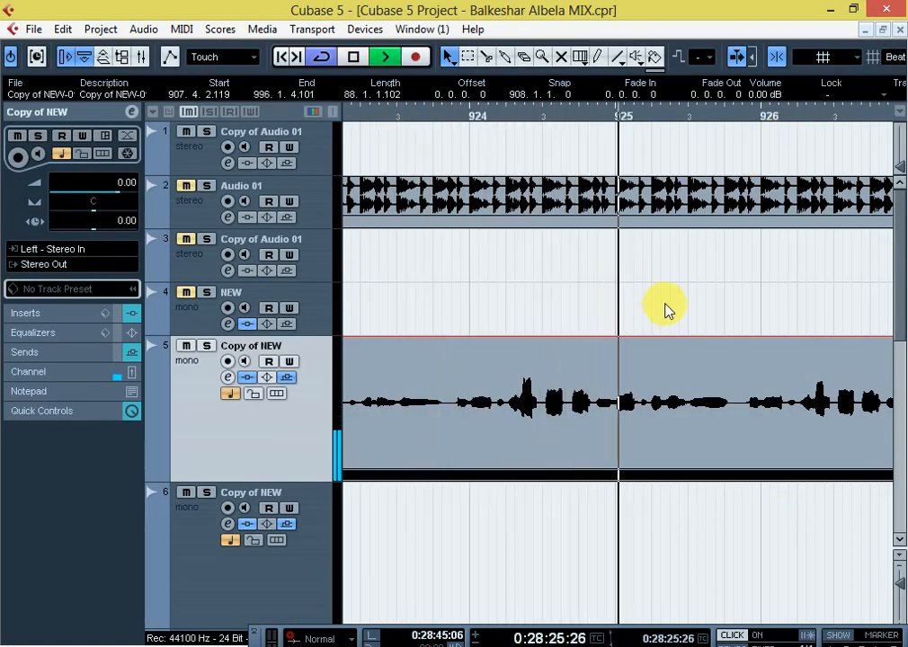
{"action": "key", "text": "g"}
{"action": "key", "text": "g"}
{"action": "key", "text": "g"}
{"action": "key", "text": "g"}
{"action": "key", "text": "g"}
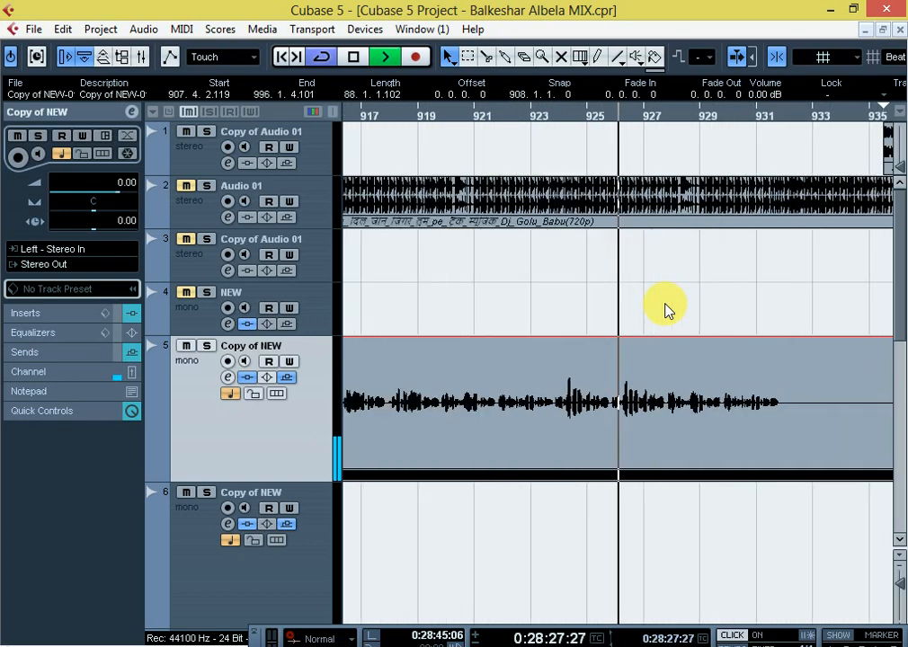
{"action": "key", "text": "h"}
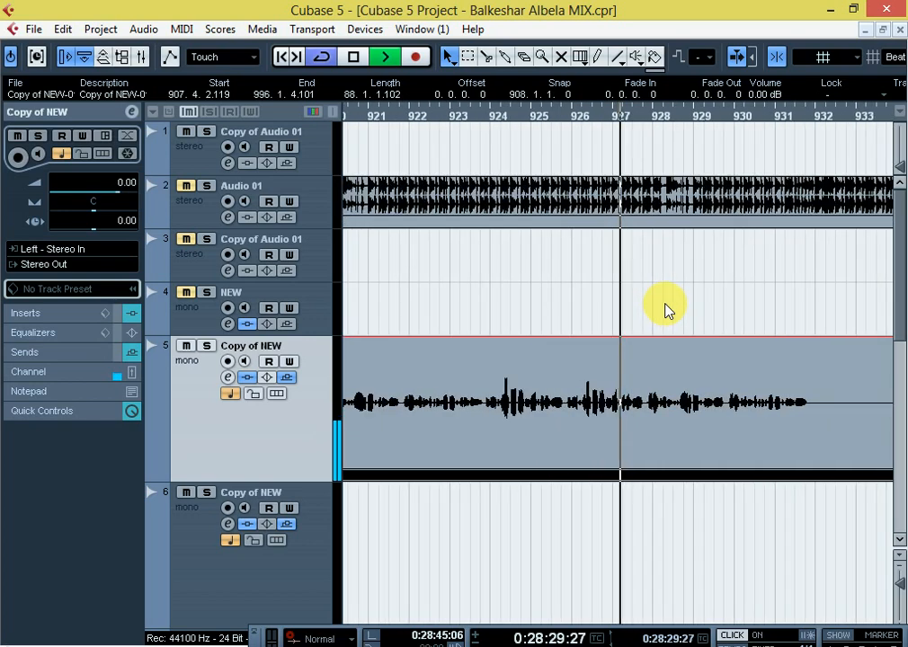
{"action": "key", "text": "g"}
{"action": "key", "text": "h"}
{"action": "key", "text": "h"}
{"action": "key", "text": "h"}
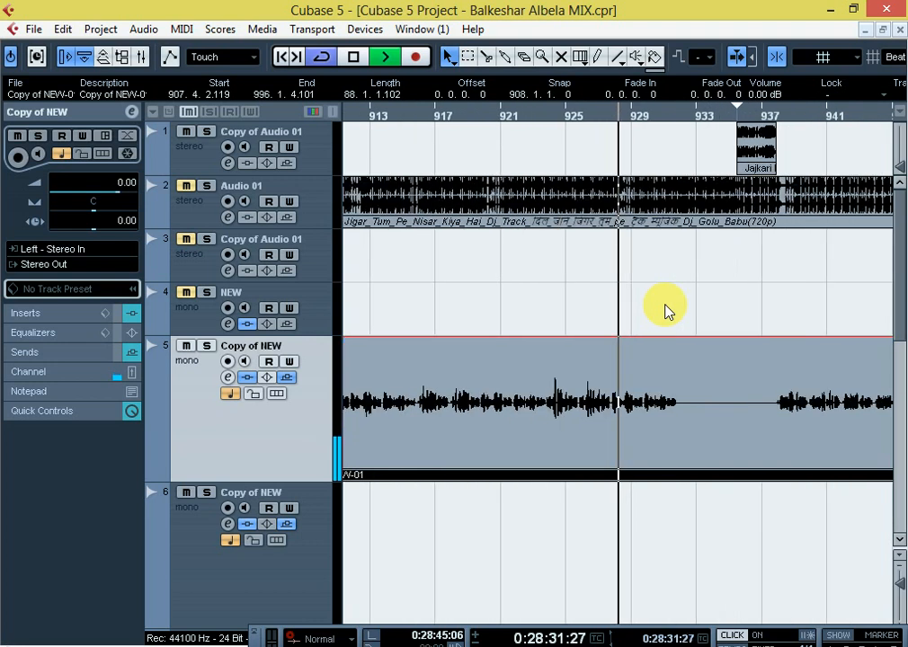
{"action": "key", "text": "h"}
{"action": "key", "text": "g"}
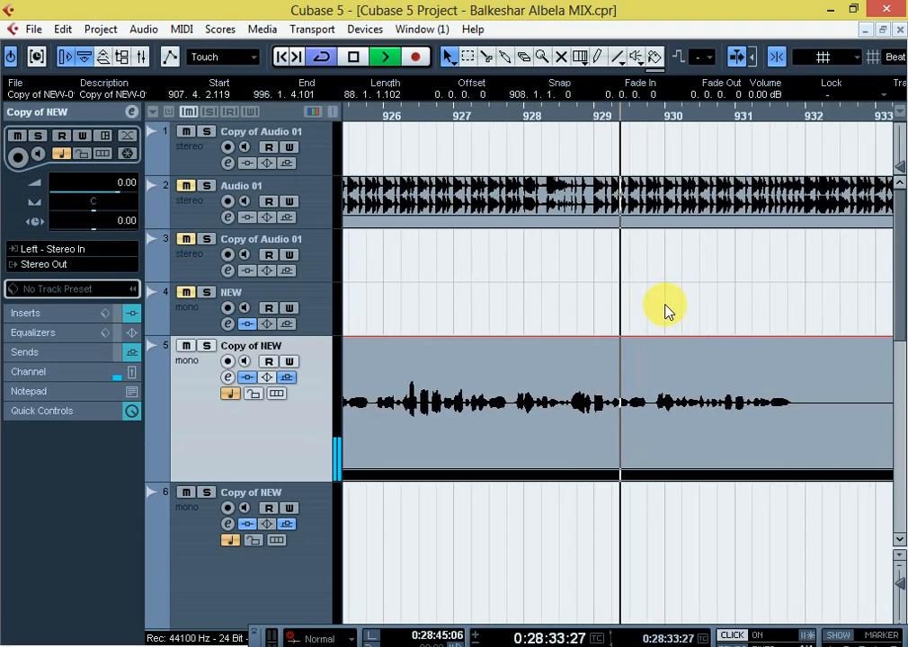
- Replay the vocal around bar 929, stop playback, and reopen the Copy of NEW-01 clip in the Sample Editor
{"action": "key", "text": "g"}
{"action": "key", "text": "h"}
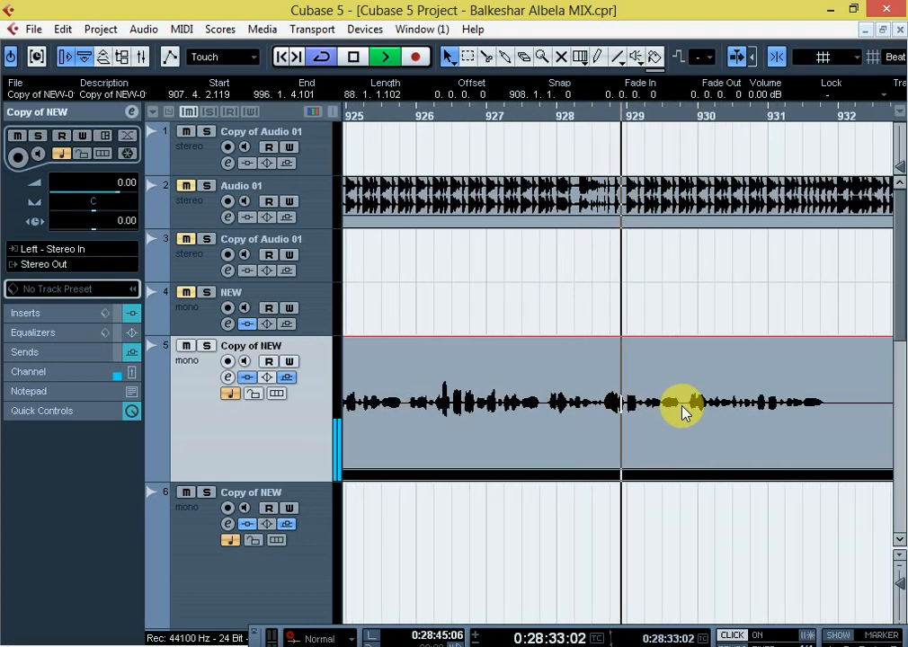
{"action": "key", "text": "h"}
{"action": "key", "text": "space"}
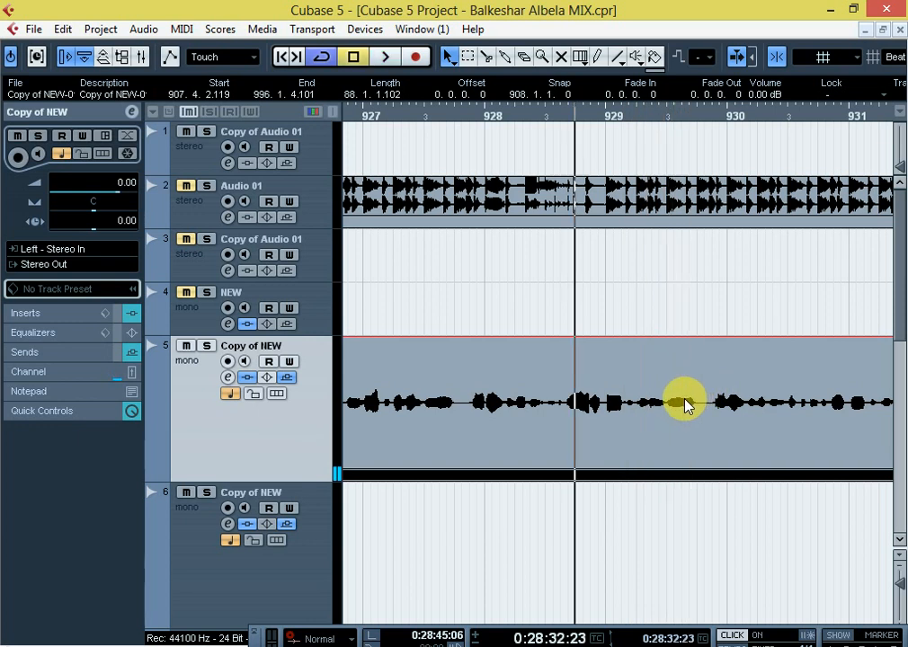
{"action": "double_click", "coordinate": [683, 403]}
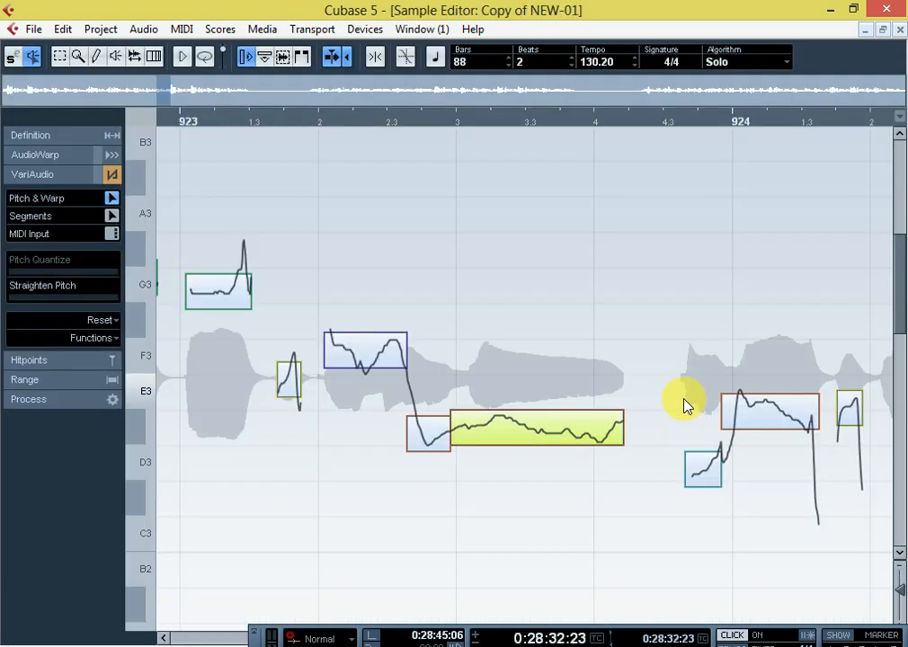
- Locate bars 928 to 930 of the vocal in the Sample Editor and listen for the off-pitch note
{"action": "key", "text": "g"}
{"action": "key", "text": "g"}
{"action": "key", "text": "g"}
{"action": "key", "text": "g"}
{"action": "key", "text": "g"}
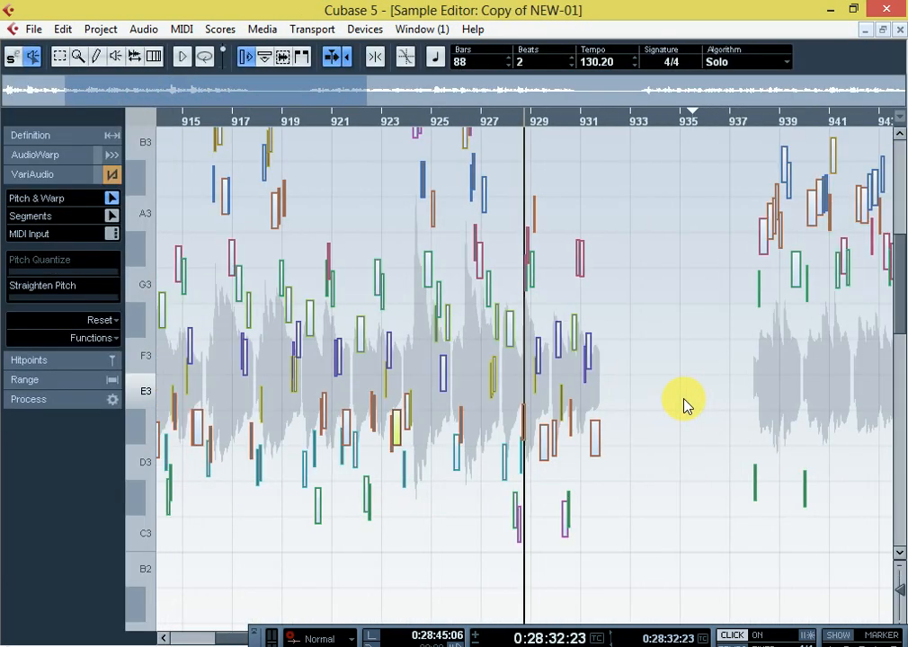
{"action": "key", "text": "space"}
{"action": "key", "text": "space"}
{"action": "key", "text": "space"}
{"action": "key", "text": "h"}
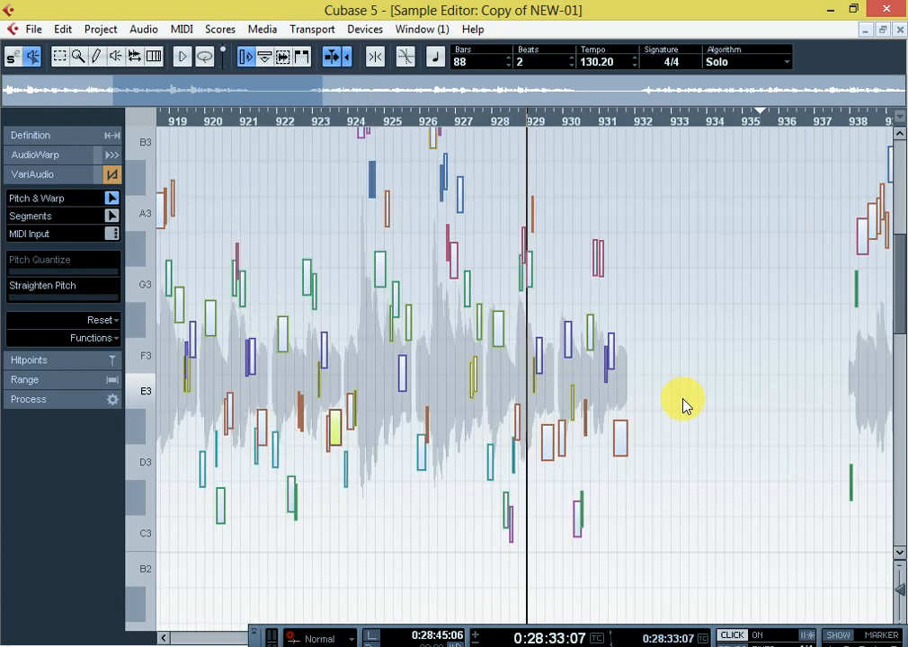
{"action": "key", "text": "h"}
{"action": "key", "text": "h"}
{"action": "key", "text": "h"}
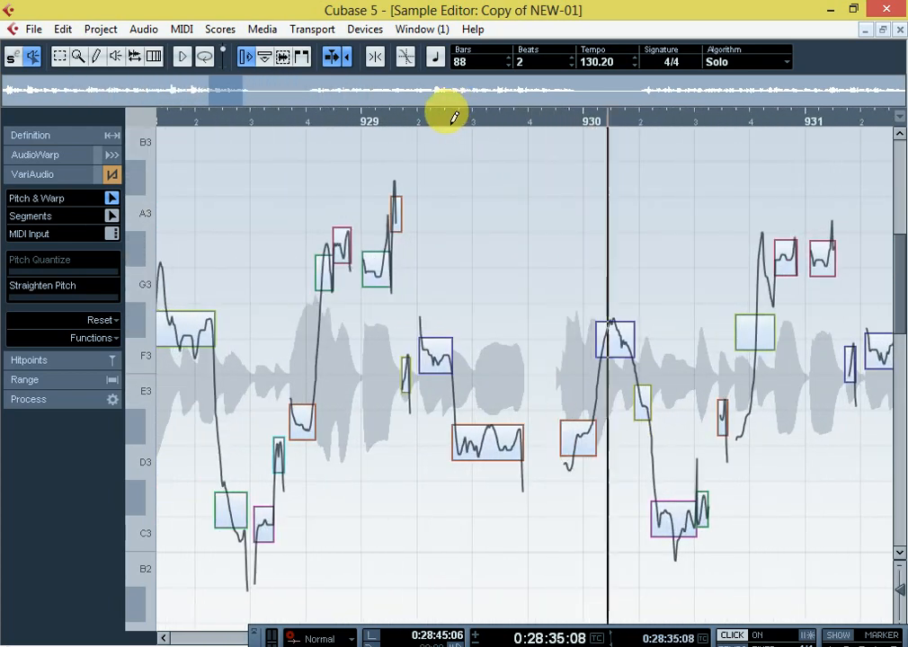
- Replay bar 929 from after beat 2 and raise the long segment around beat 3 exactly onto D#3
{"action": "key", "text": "space"}
{"action": "key", "text": "space"}
{"action": "key", "text": "h"}
{"action": "key", "text": "h"}
{"action": "key", "text": "h"}
{"action": "key", "text": "space"}
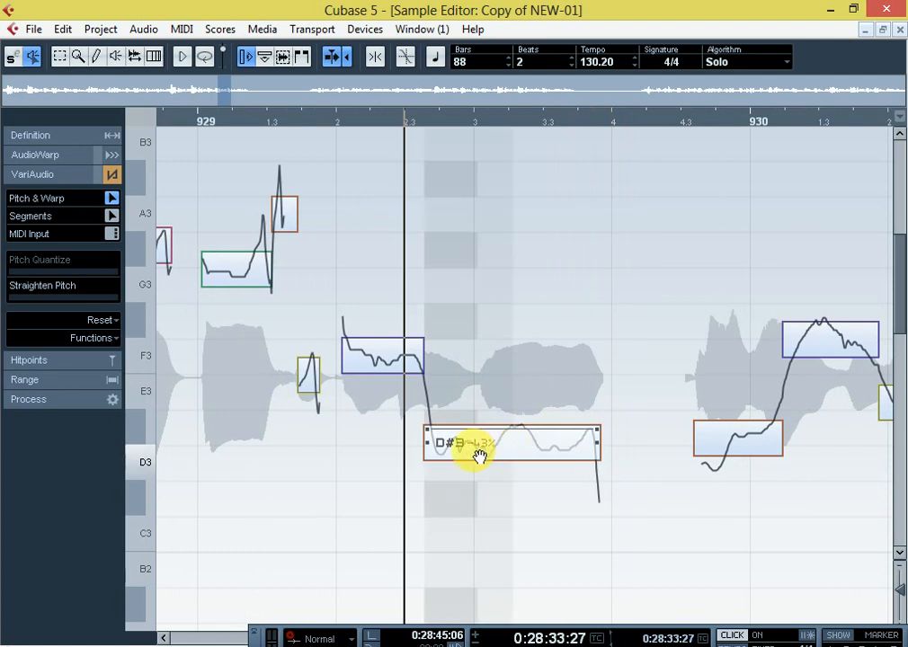
{"action": "left_click", "coordinate": [478, 454]}
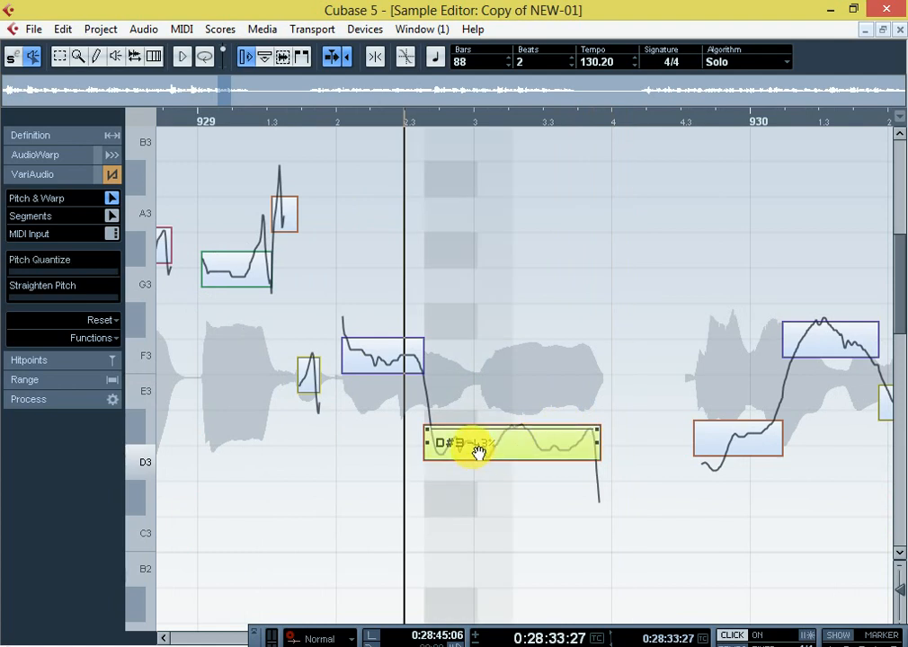
{"action": "left_click_drag", "start_coordinate": [479, 454], "coordinate": [466, 442]}
- Audition the corrected long segment in bar 929, then stop playback
{"action": "key", "text": "space"}
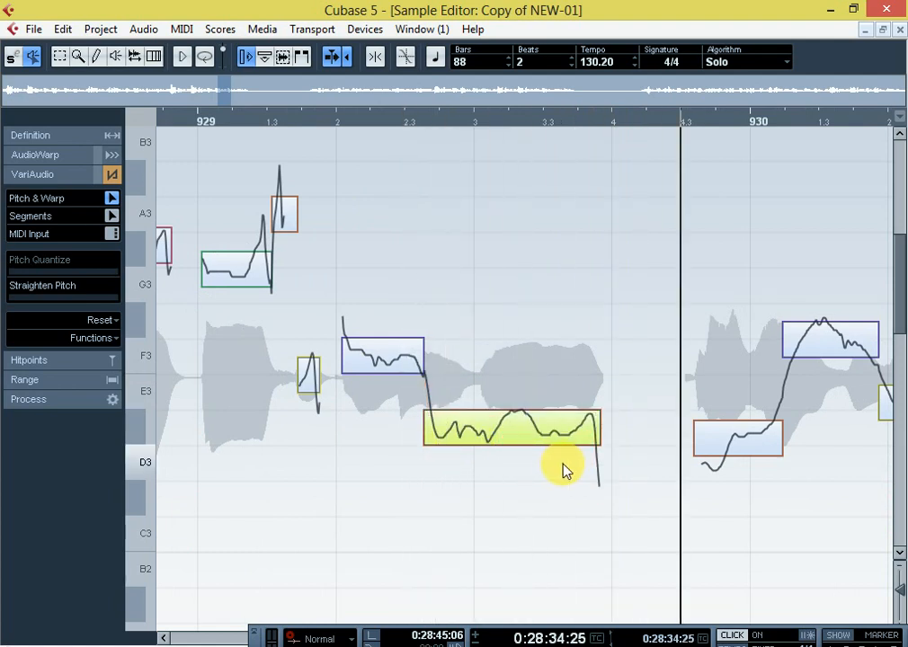
{"action": "key", "text": "space"}
{"action": "key", "text": "space"}
{"action": "key", "text": "space"}
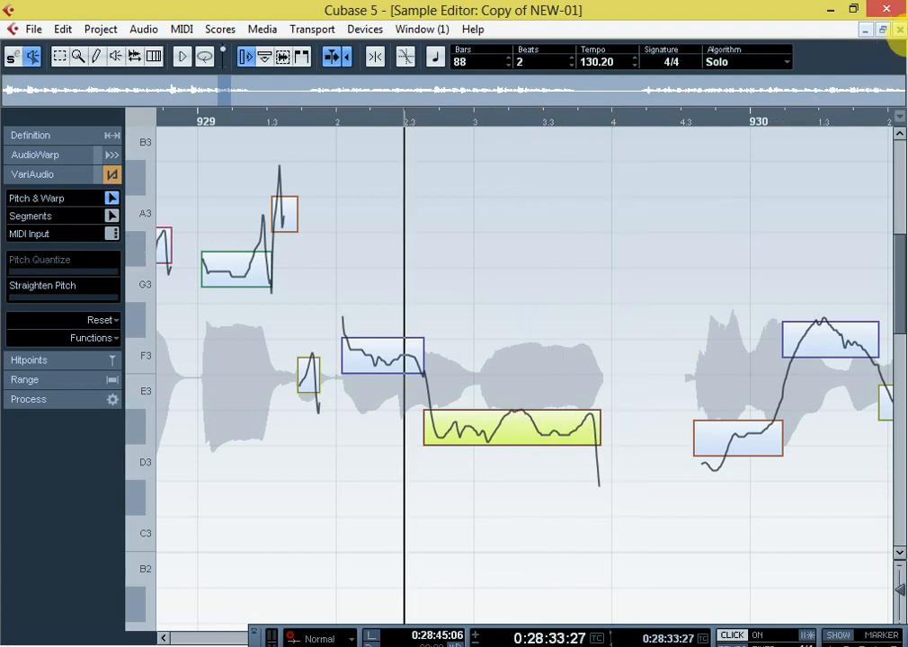
- Close the Sample Editor and listen to the vocal in the project from bar 929 to about bar 931
{"action": "left_click", "coordinate": [900, 31]}
{"action": "key", "text": "space"}
{"action": "key", "text": "space"}
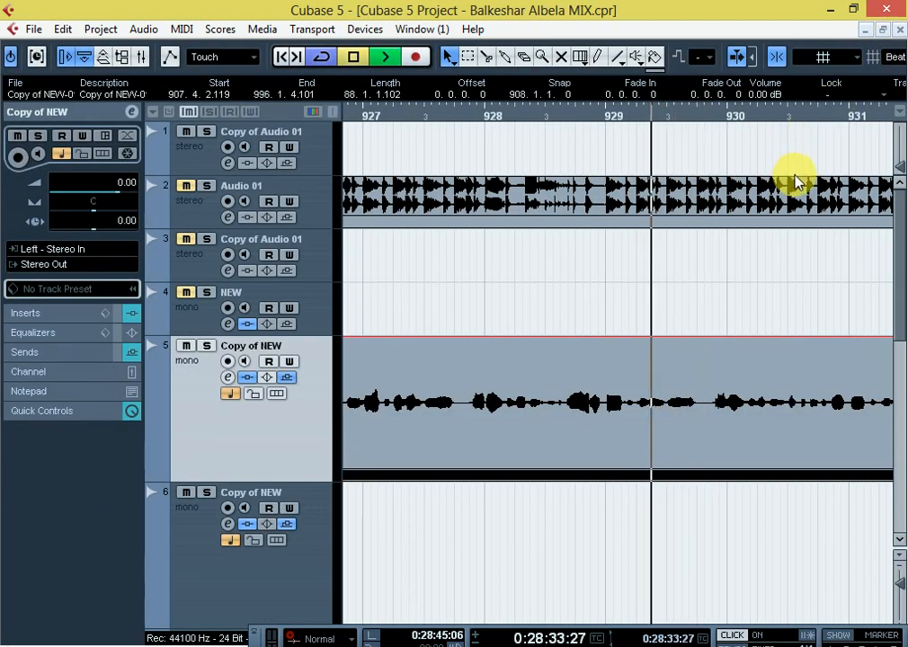
{"action": "key", "text": "space"}
{"action": "key", "text": "g"}
{"action": "key", "text": "g"}
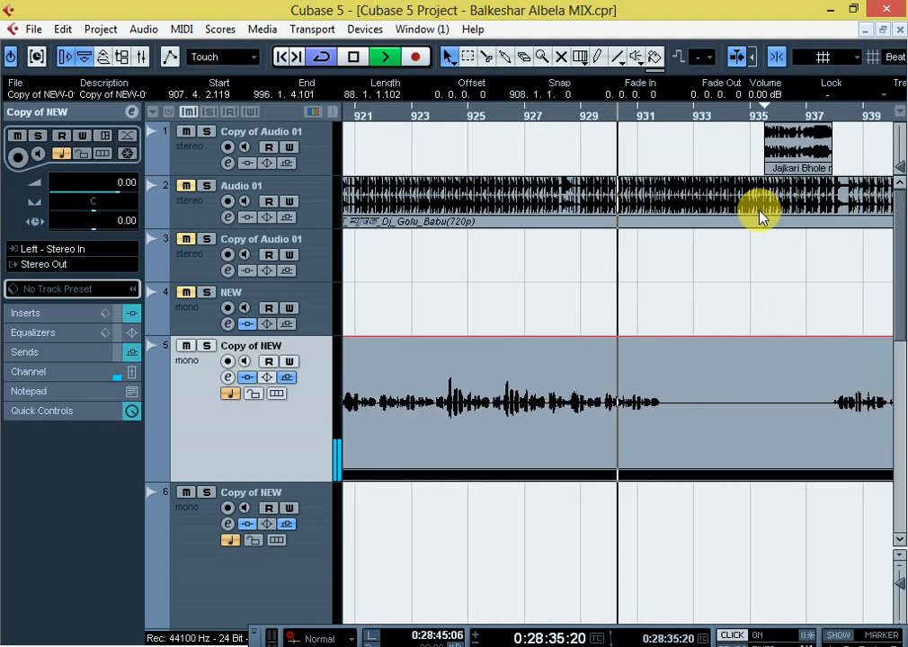
{"action": "key", "text": "h"}
{"action": "key", "text": "h"}
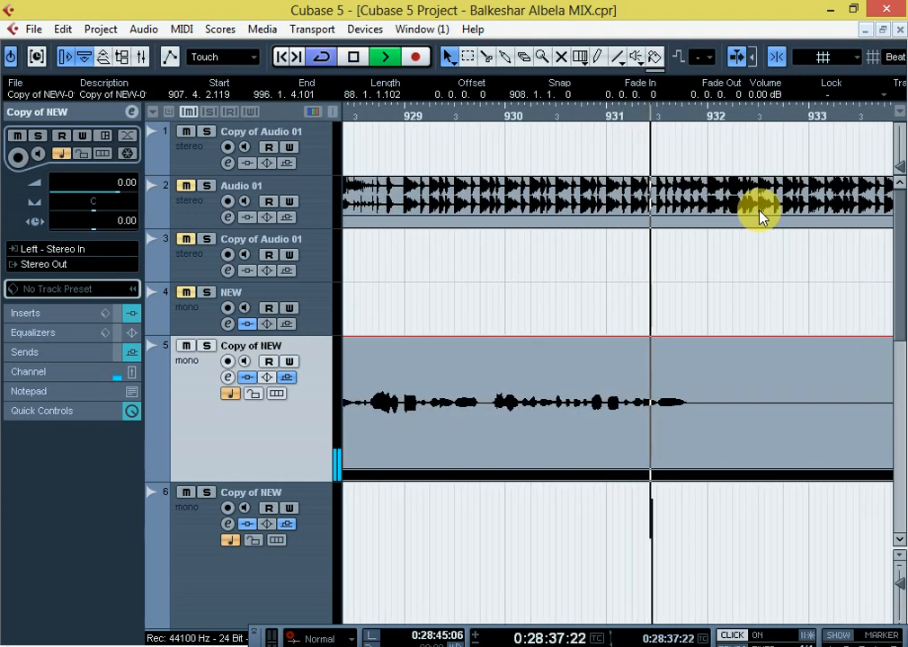
- Stop playback, place the project cursor just after bar 931, and reopen the Copy of NEW-01 clip in the Sample Editor
{"action": "key", "text": "space"}
{"action": "left_click", "coordinate": [627, 121]}
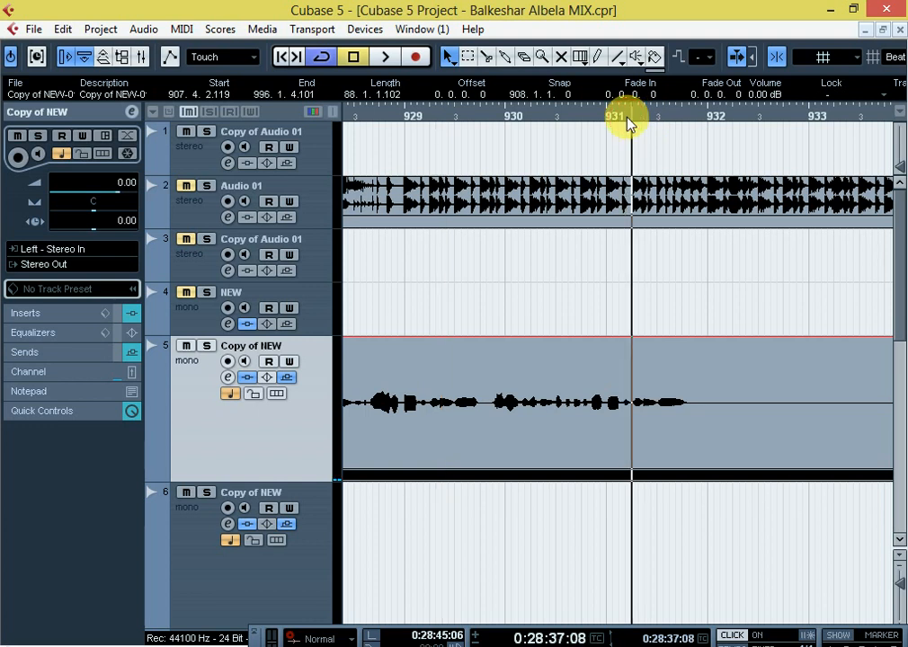
{"action": "double_click", "coordinate": [681, 409]}
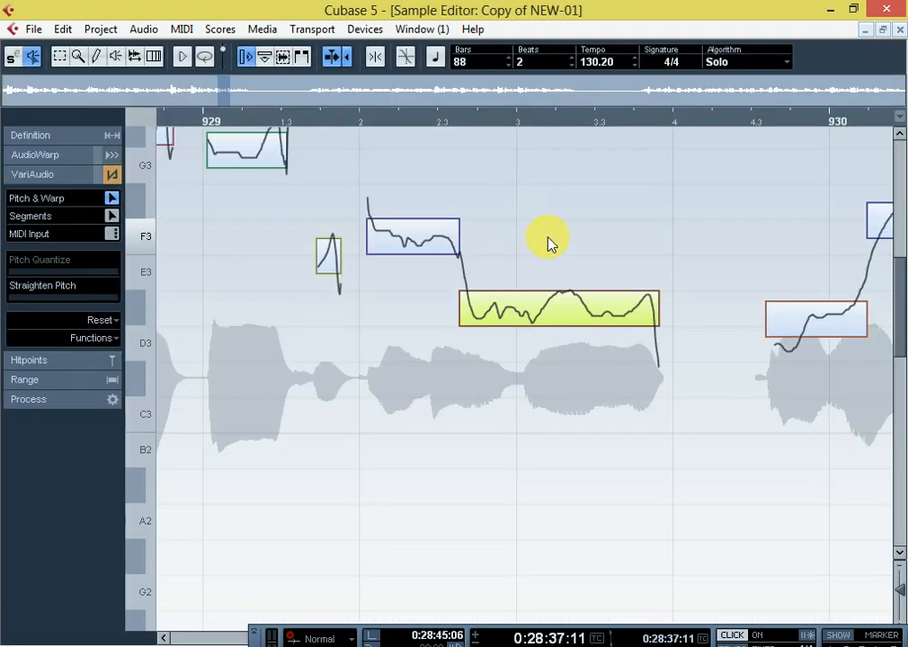
- Locate bar 931 in the Sample Editor and listen to it from just before beat 2
{"action": "key", "text": "g"}
{"action": "key", "text": "g"}
{"action": "key", "text": "g"}
{"action": "key", "text": "g"}
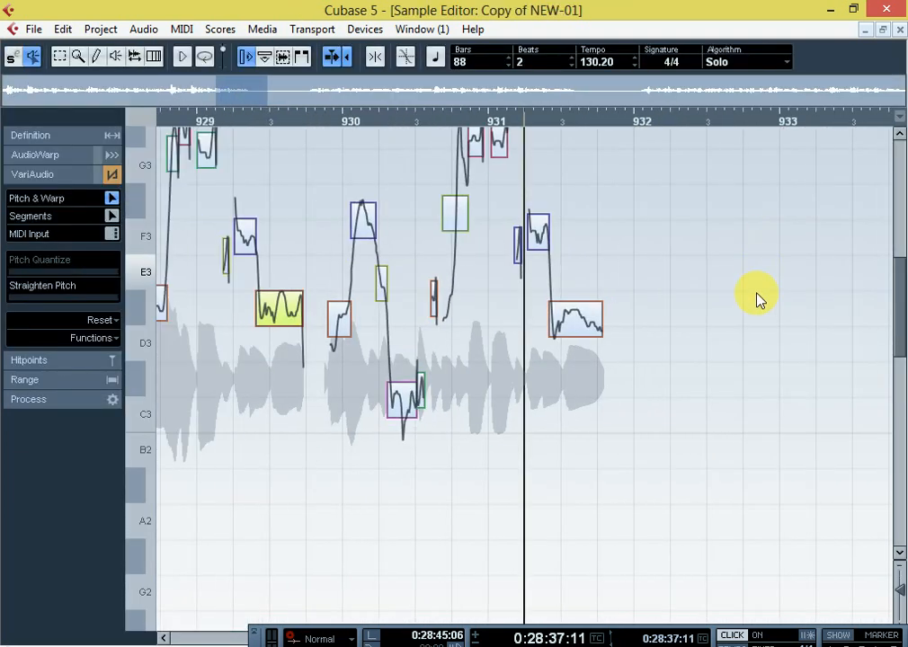
{"action": "key", "text": "h"}
{"action": "key", "text": "h"}
{"action": "key", "text": "h"}
{"action": "key", "text": "h"}
{"action": "key", "text": "h"}
{"action": "key", "text": "h"}
{"action": "key", "text": "h"}
{"action": "left_click", "coordinate": [513, 122]}
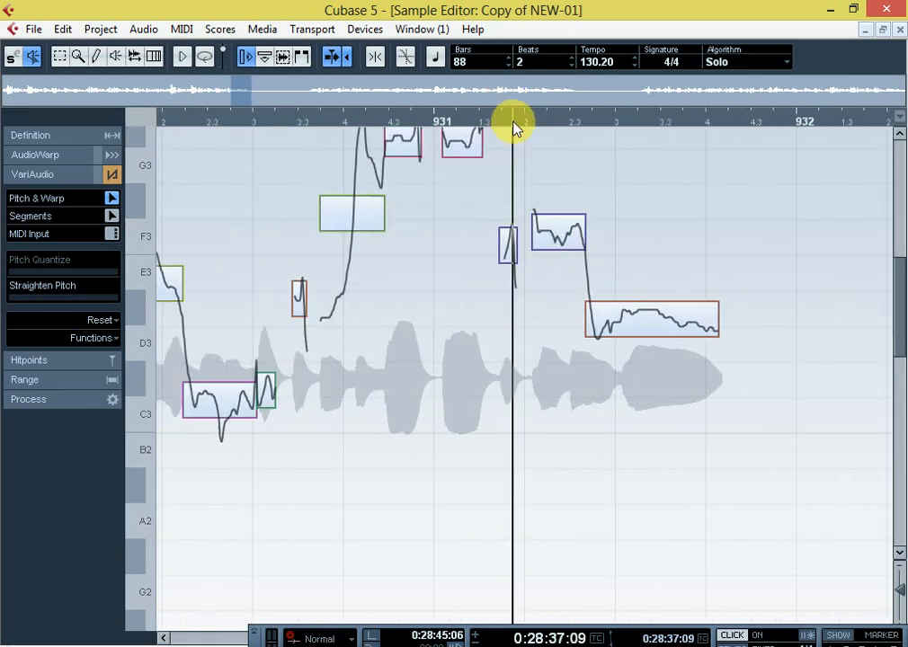
{"action": "key", "text": "h"}
{"action": "key", "text": "h"}
{"action": "scroll", "coordinate": [600, 252], "scroll_direction": "up", "scroll_amount": 2}
{"action": "key", "text": "space"}
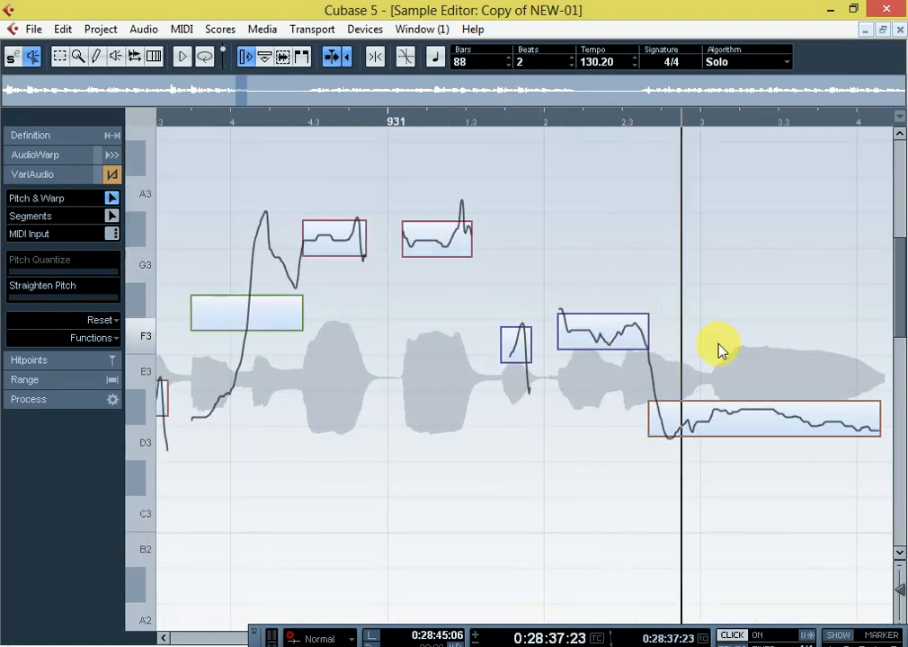
{"action": "key", "text": "space"}
- Raise the long segment around beat 3 of bar 931 exactly onto D#3 and audition the correction
{"action": "left_click", "coordinate": [731, 424]}
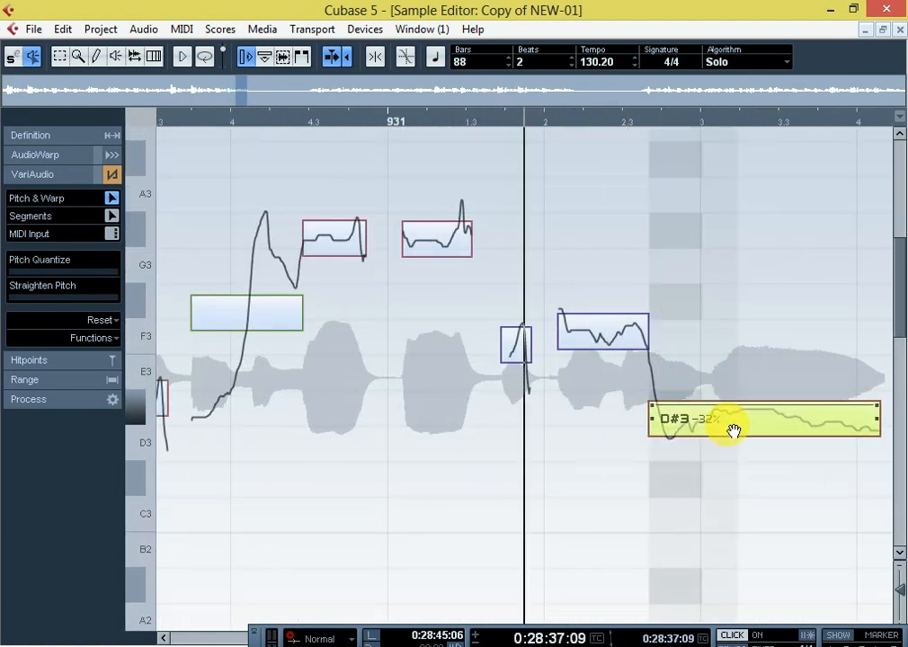
{"action": "left_click_drag", "start_coordinate": [733, 431], "coordinate": [734, 426]}
{"action": "key", "text": "space"}
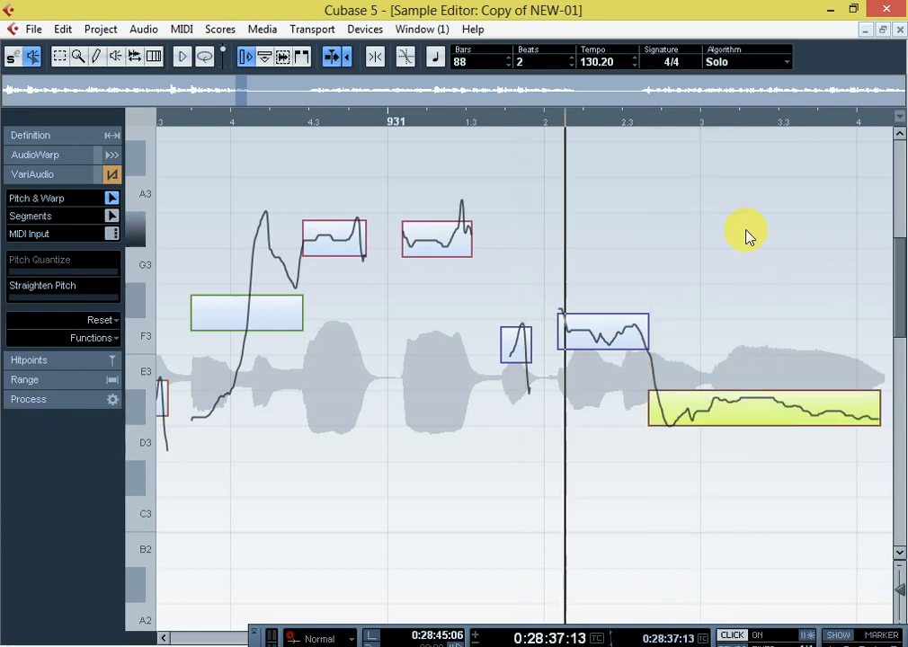
{"action": "key", "text": "space"}
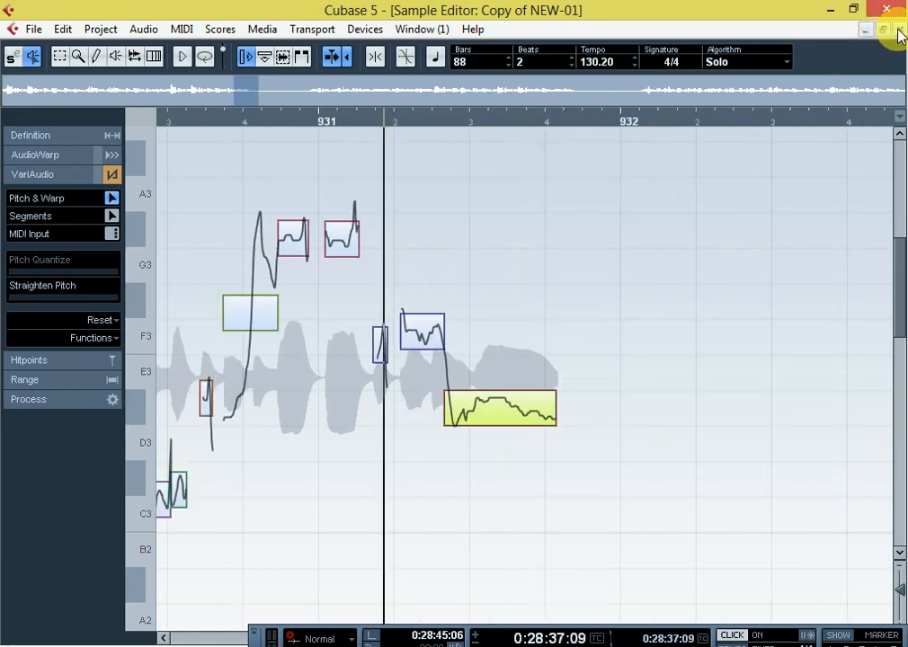
- Close the Sample Editor and listen to the end of the vocal phrase in bar 931 in the project
{"action": "left_click", "coordinate": [899, 31]}
{"action": "key", "text": "space"}
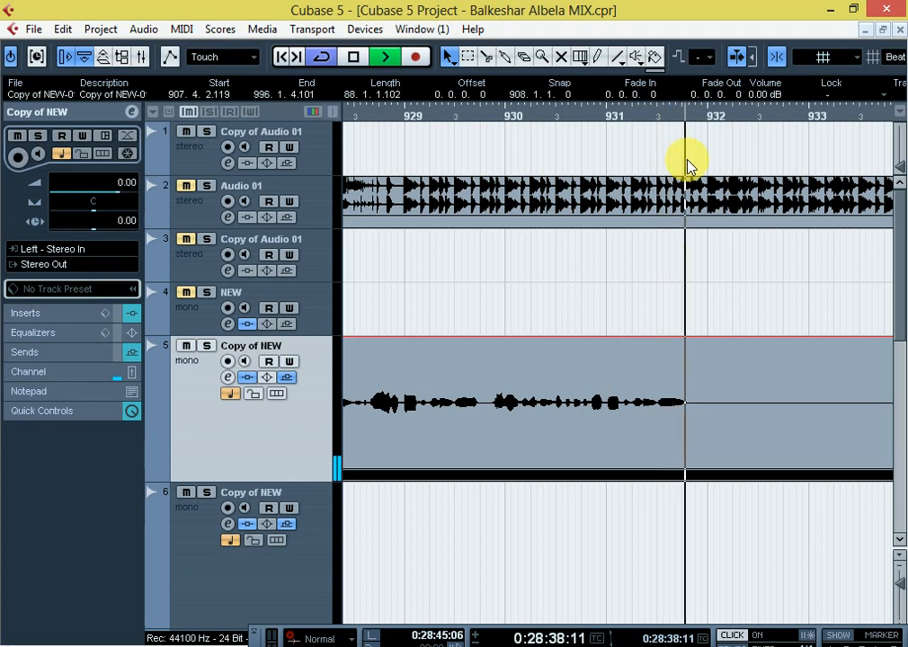
{"action": "key", "text": "space"}
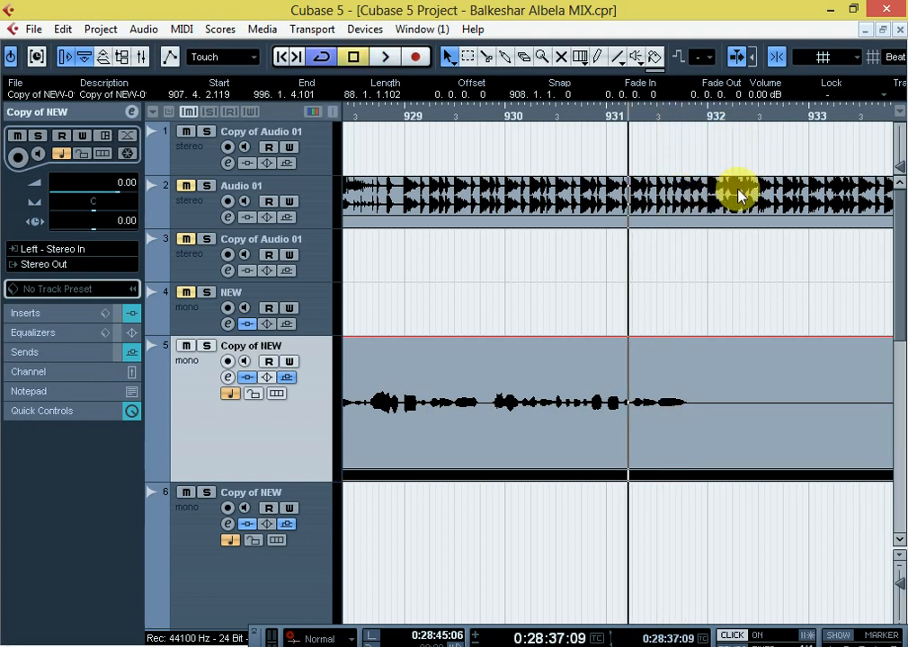
- Minimize the project window to show the desktop
{"action": "left_click", "coordinate": [779, 58]}
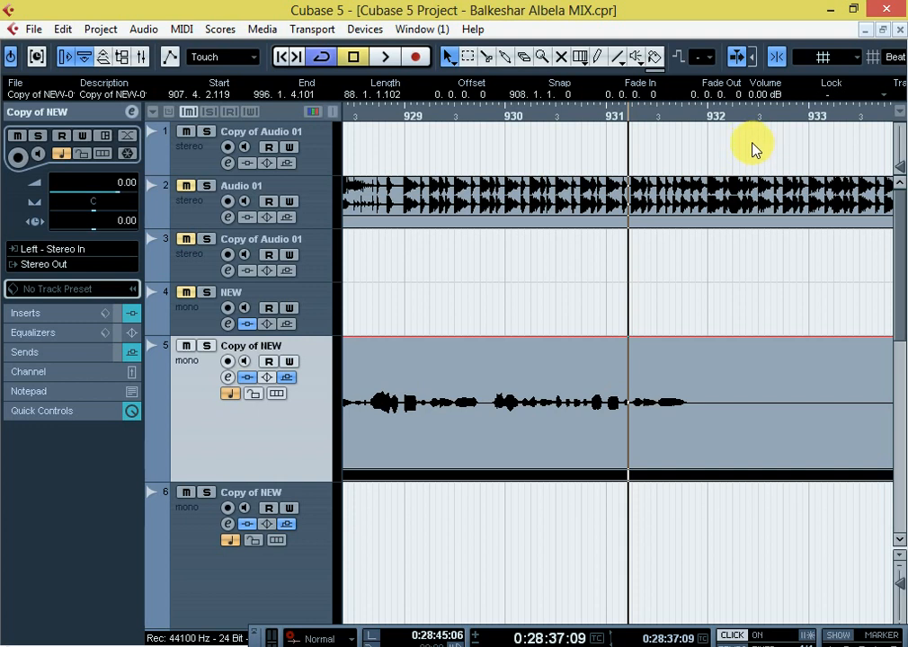
{"action": "left_click", "coordinate": [828, 9]}
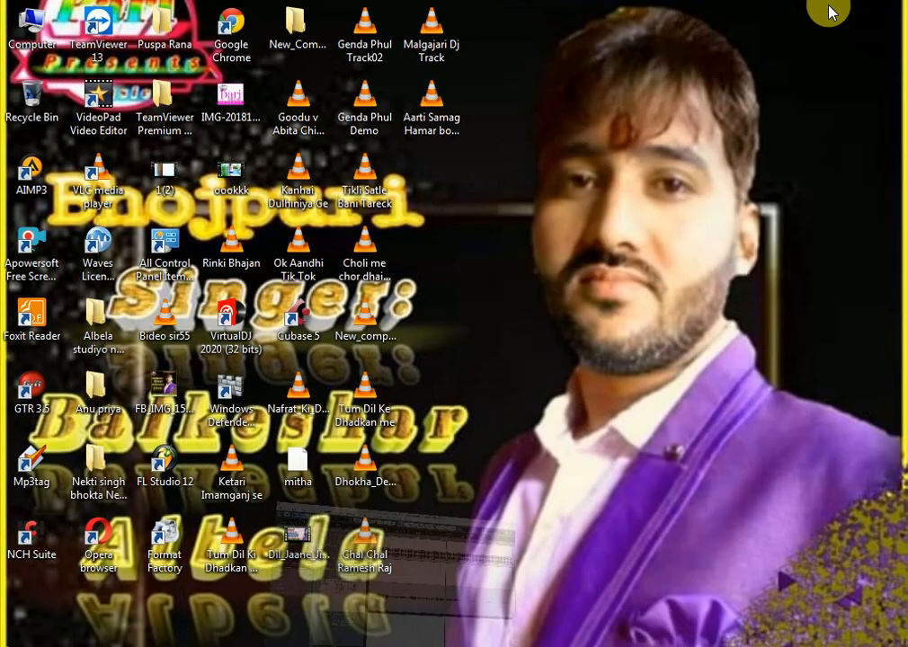